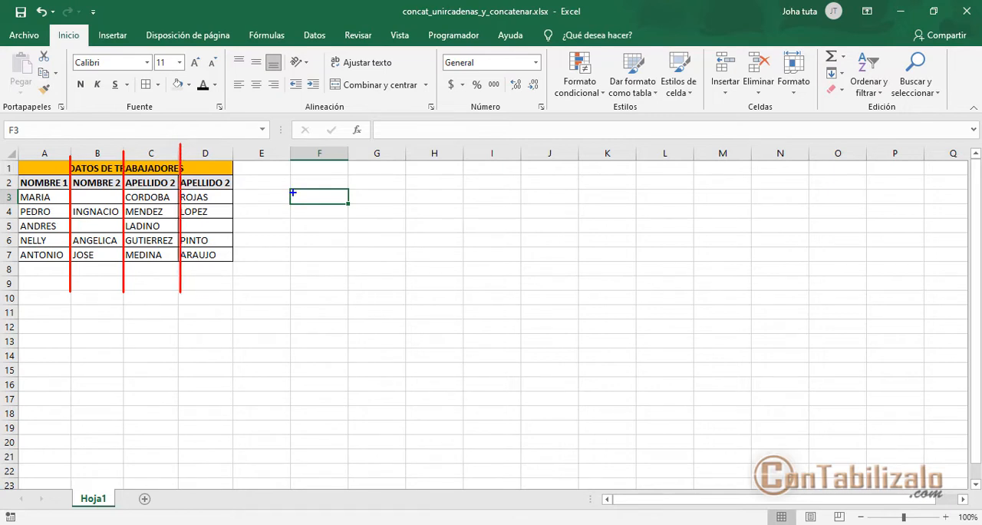
pyautogui.moveTo(285, 186); pyautogui.dragTo(353, 207)
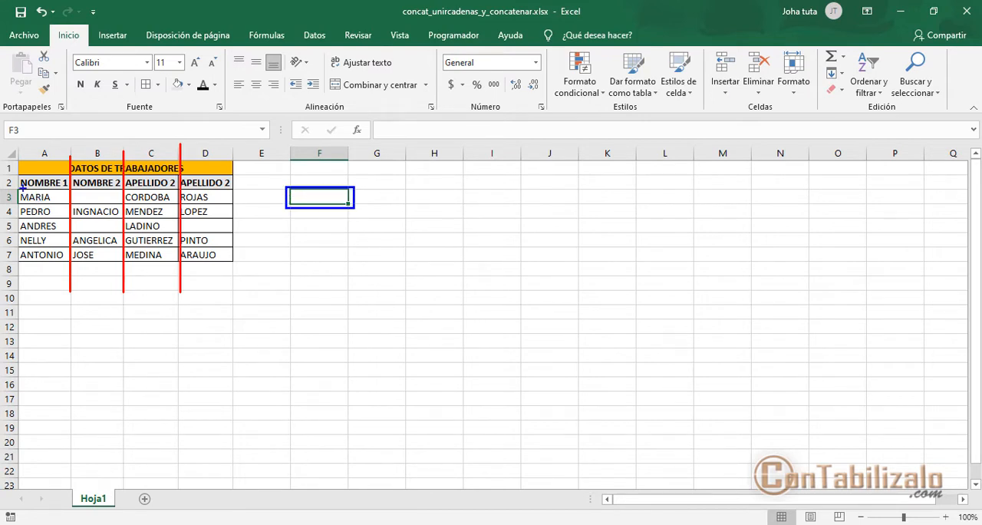
pyautogui.moveTo(17, 187)
pyautogui.mouseDown()
pyautogui.moveTo(107, 207)
pyautogui.moveTo(237, 205)
pyautogui.mouseUp()
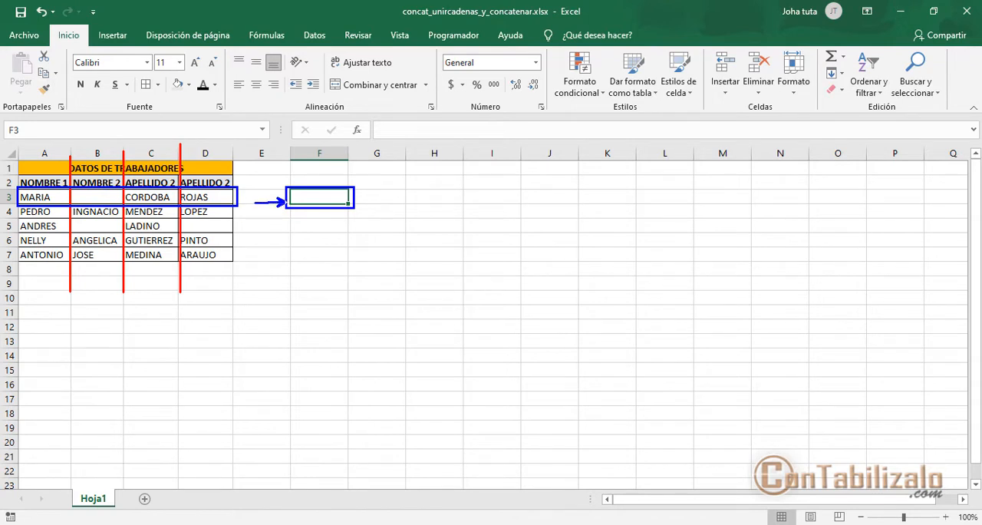
pyautogui.press('Escape')
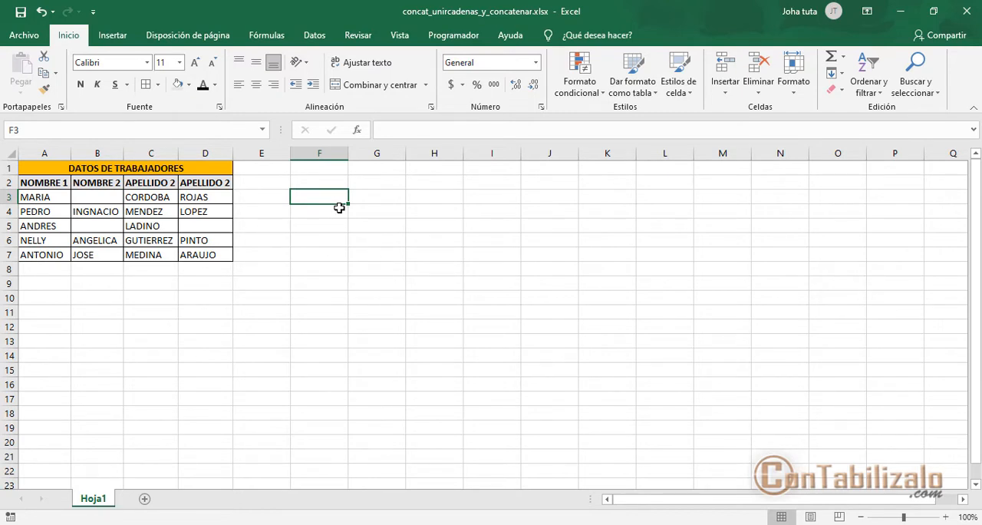
# - Open the Insert Function dialog for cell F4
pyautogui.click(313, 214)
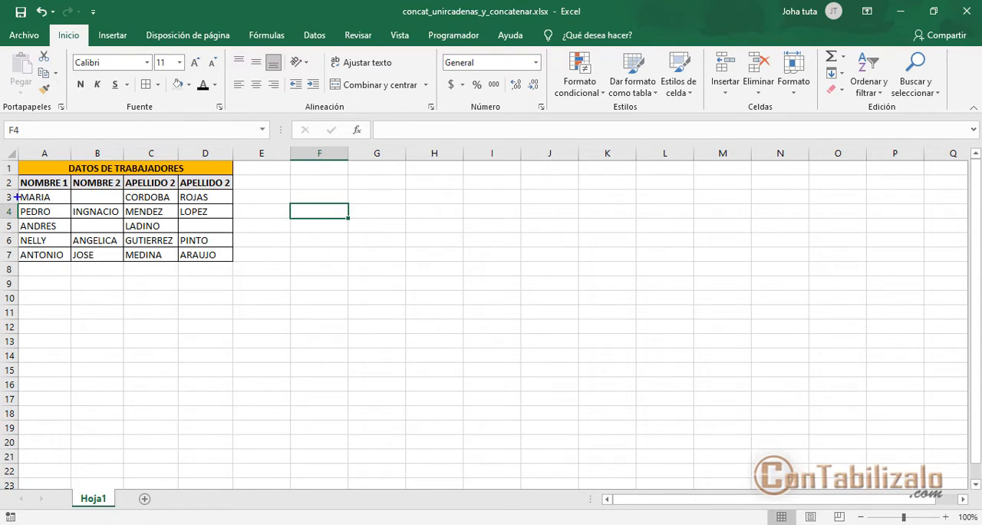
pyautogui.moveTo(23, 198)
pyautogui.mouseDown()
pyautogui.moveTo(119, 218)
pyautogui.moveTo(235, 222)
pyautogui.mouseUp()
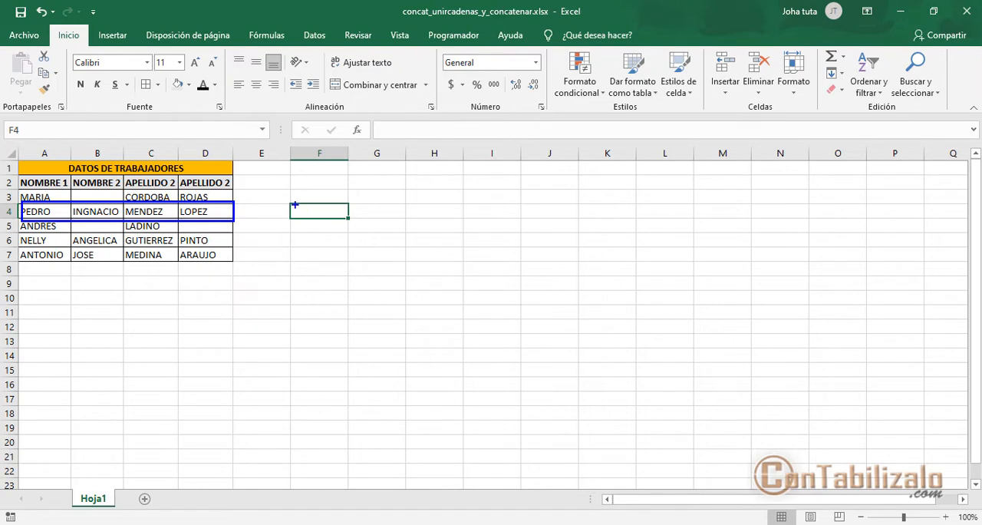
pyautogui.moveTo(285, 202); pyautogui.dragTo(352, 218)
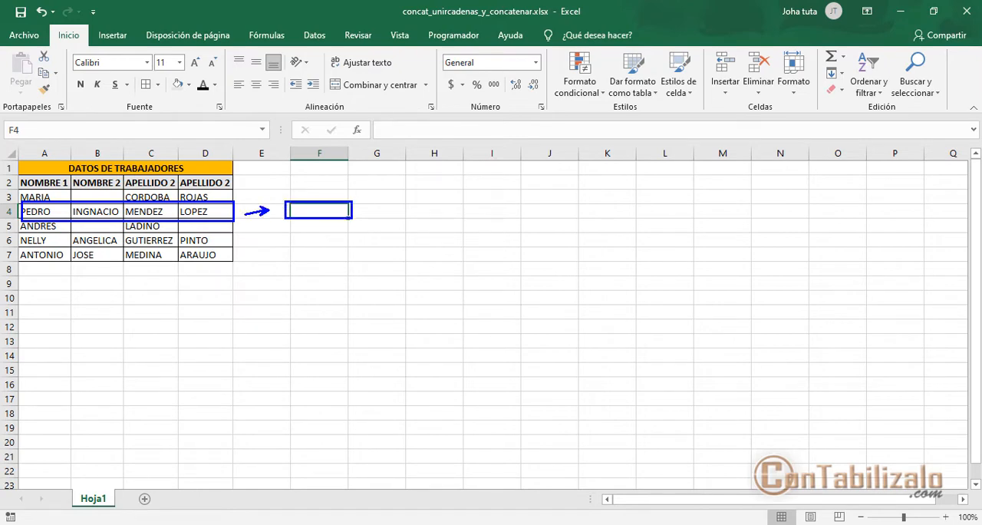
pyautogui.press('Escape')
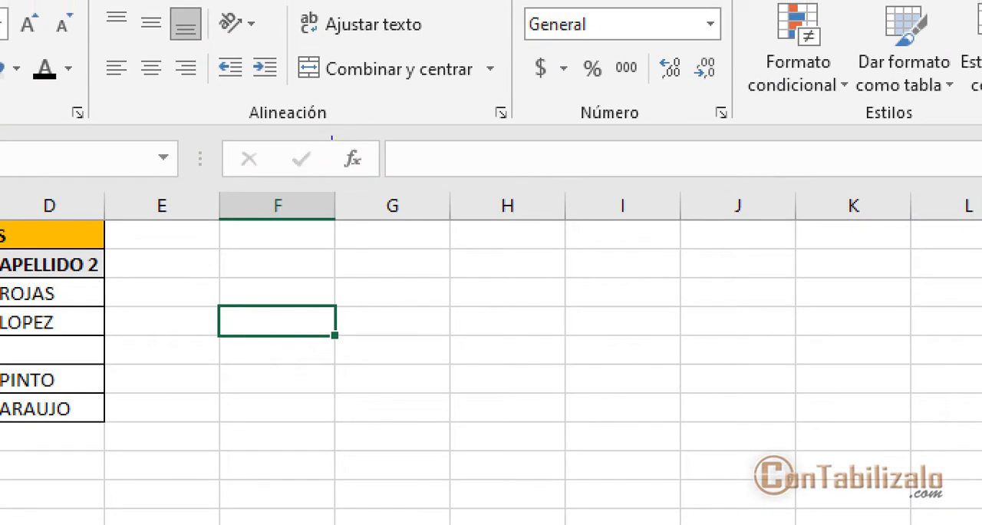
pyautogui.moveTo(332, 139); pyautogui.dragTo(377, 184)
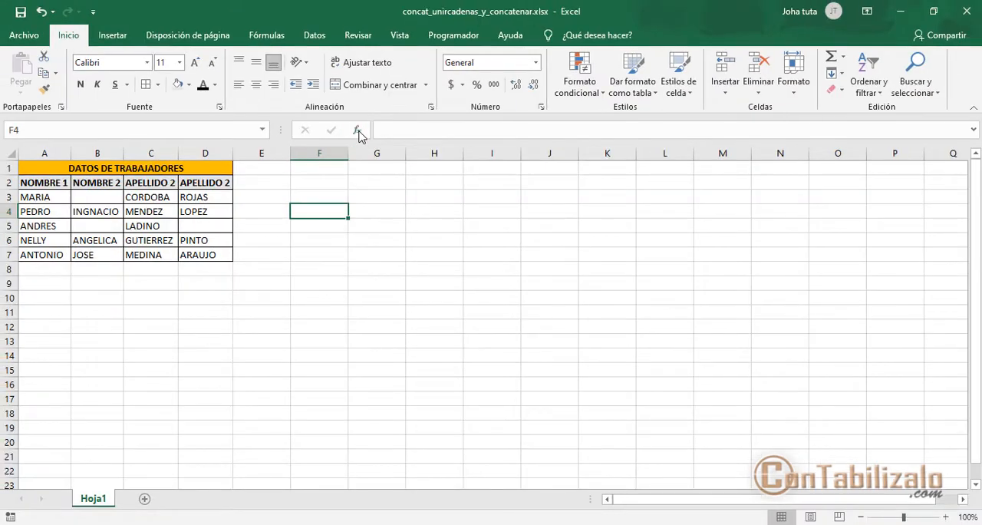
pyautogui.click(353, 159)
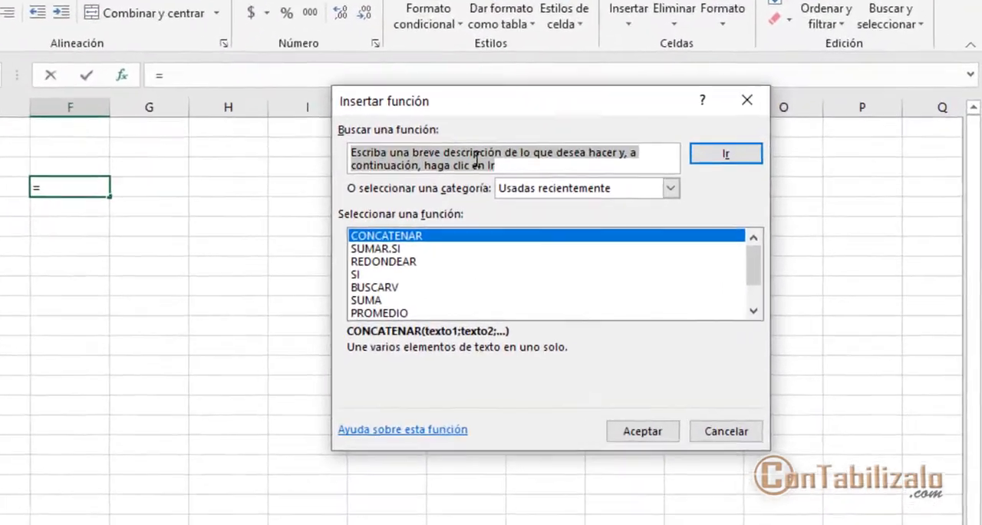
pyautogui.click(584, 184)
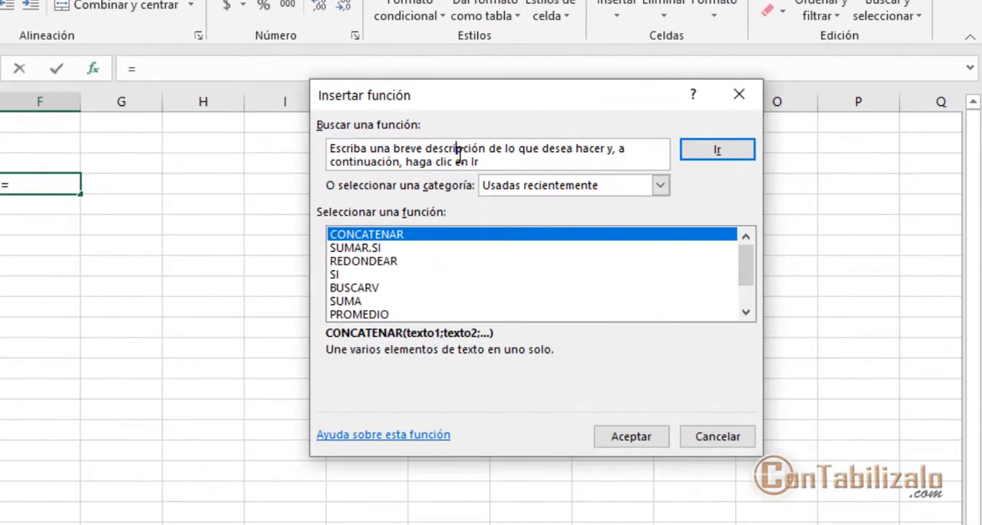
# - Search the functions for "concatenar" and insert CONCATENAR into cell F4
pyautogui.moveTo(494, 159); pyautogui.dragTo(327, 142)
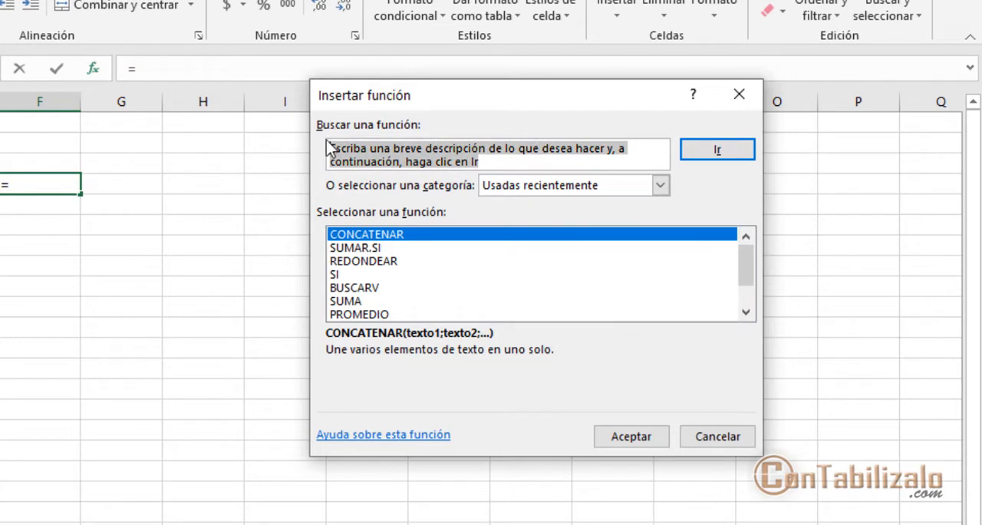
pyautogui.moveTo(438, 228); pyautogui.dragTo(503, 158)
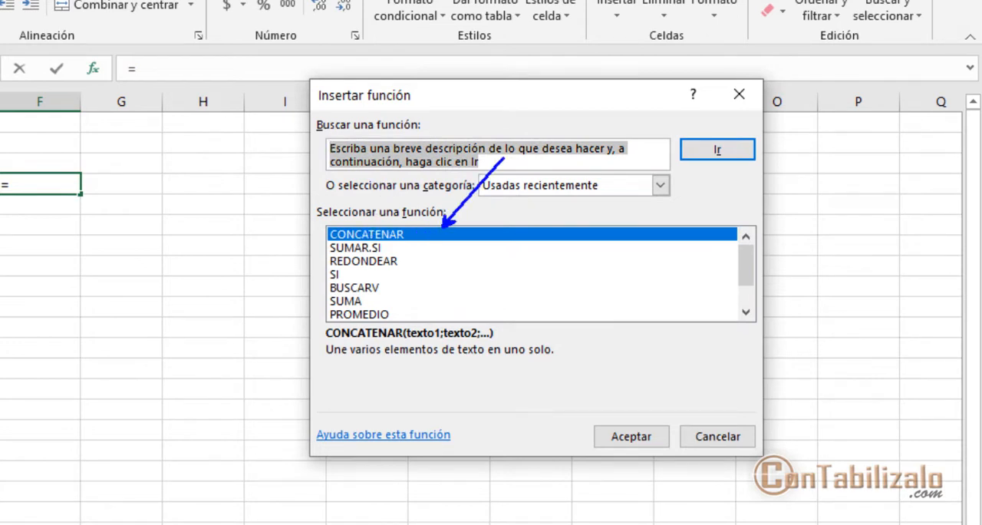
pyautogui.click(487, 158)
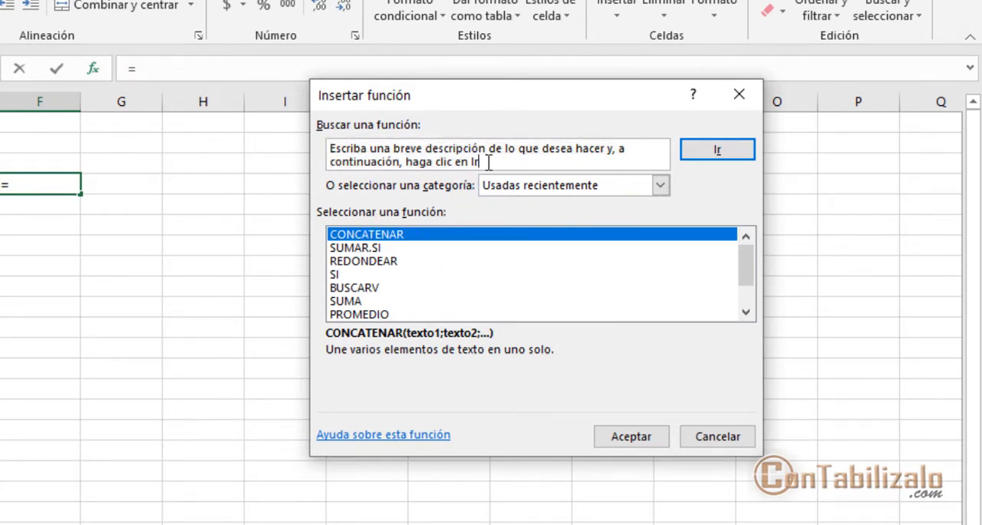
pyautogui.moveTo(474, 162); pyautogui.dragTo(288, 136)
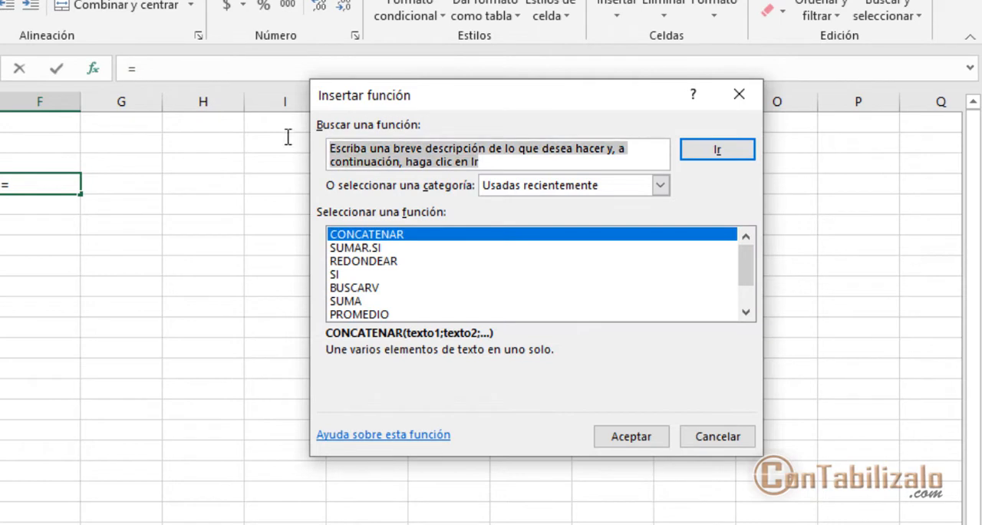
pyautogui.press('BackSpace')
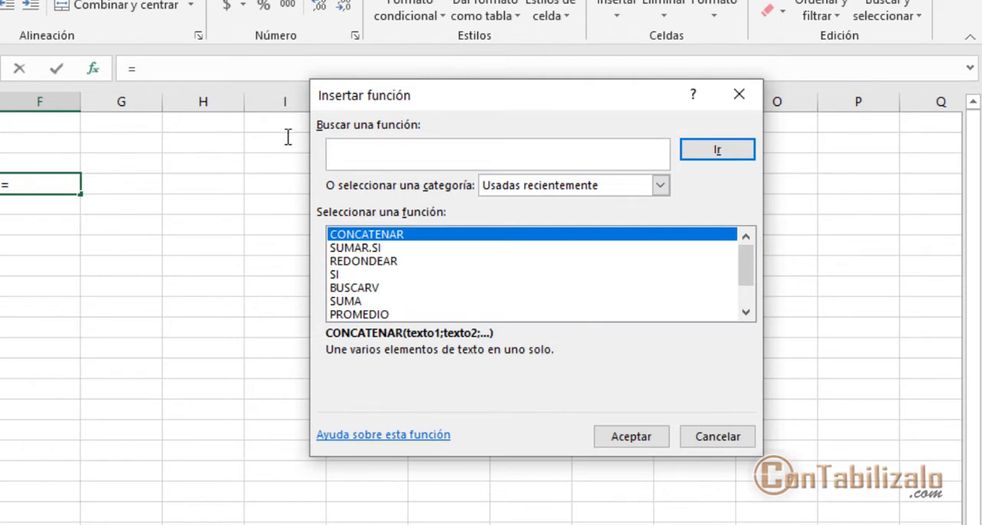
pyautogui.write('concatenar')
pyautogui.click(714, 152)
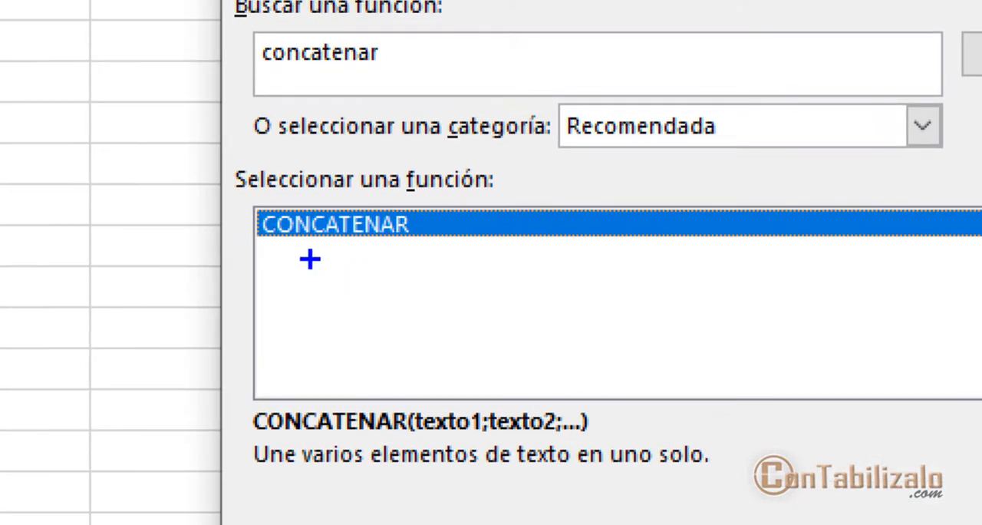
pyautogui.moveTo(341, 251); pyautogui.dragTo(506, 260)
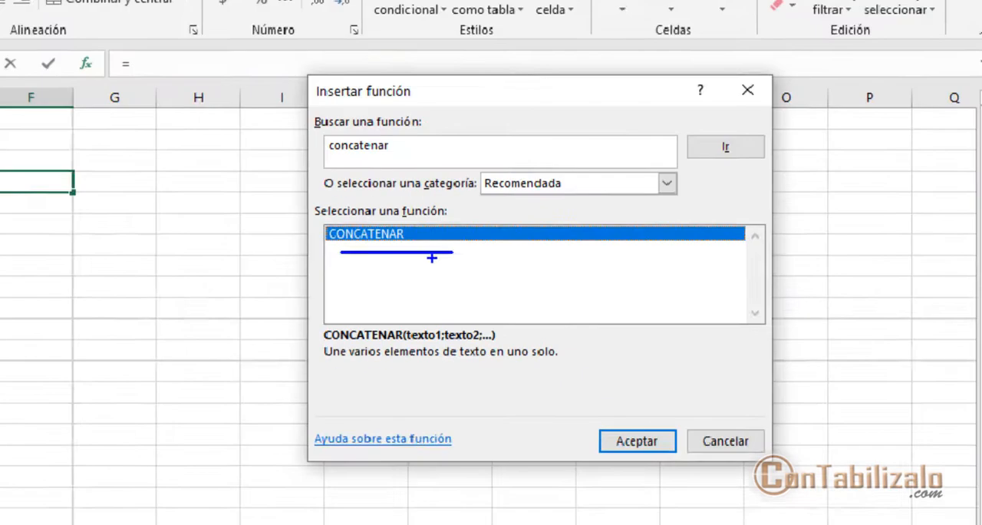
pyautogui.press('Escape')
pyautogui.click(632, 435)
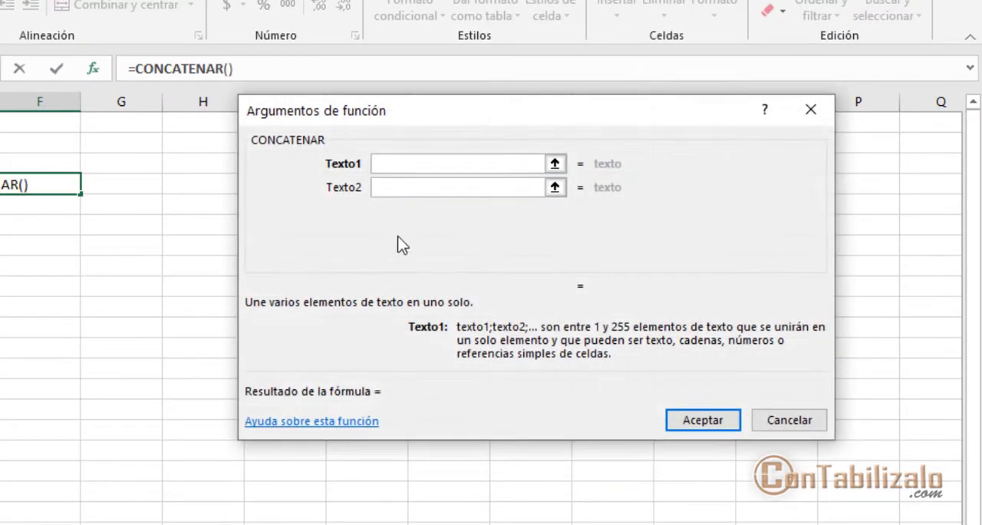
# - Set CONCATENAR's Texto1 to A4 and Texto2 to B4, and make Texto3 the active argument
pyautogui.moveTo(465, 130); pyautogui.dragTo(347, 142)
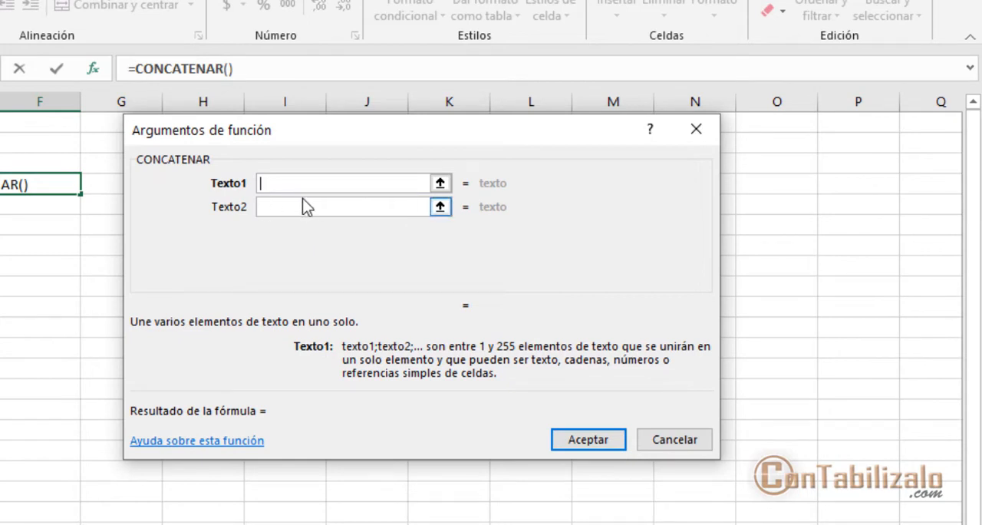
pyautogui.moveTo(240, 164); pyautogui.dragTo(511, 237)
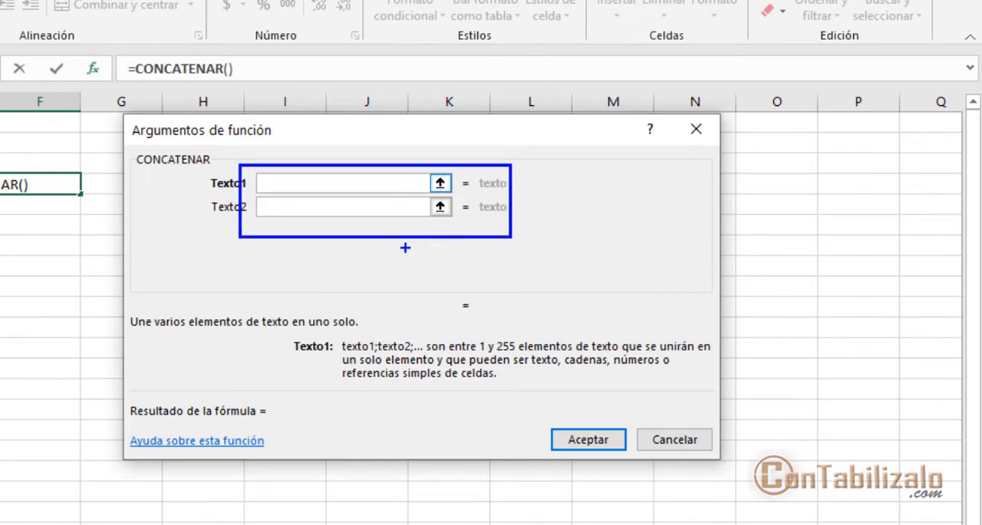
pyautogui.press('Escape')
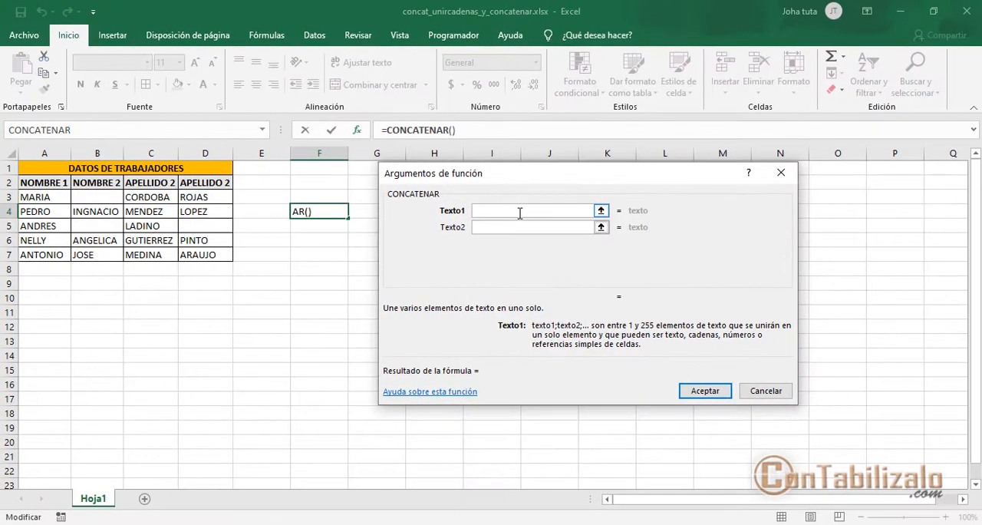
pyautogui.click(47, 209)
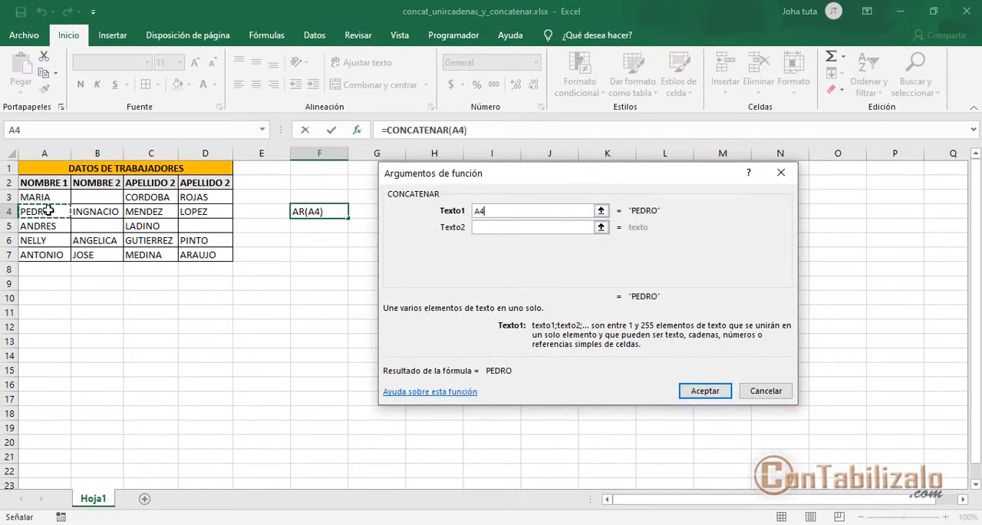
pyautogui.click(492, 228)
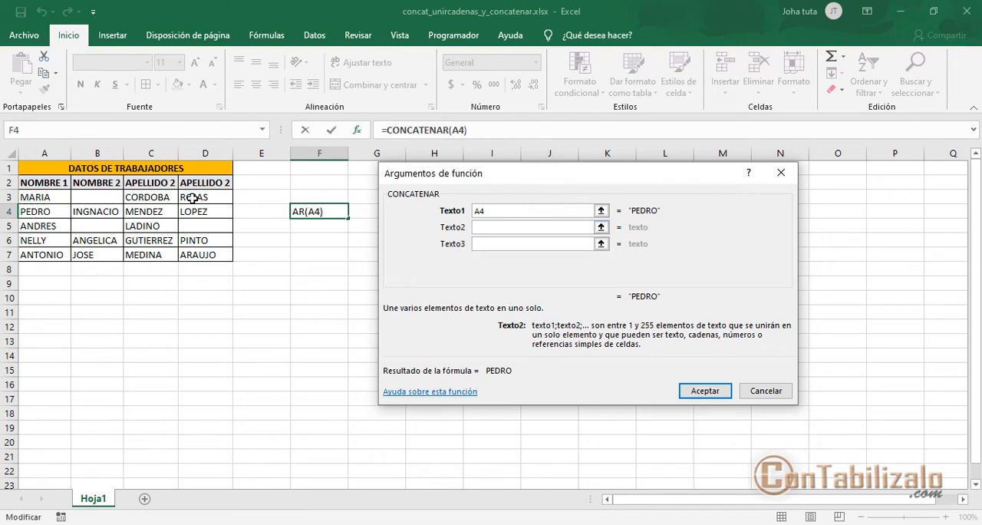
pyautogui.click(99, 211)
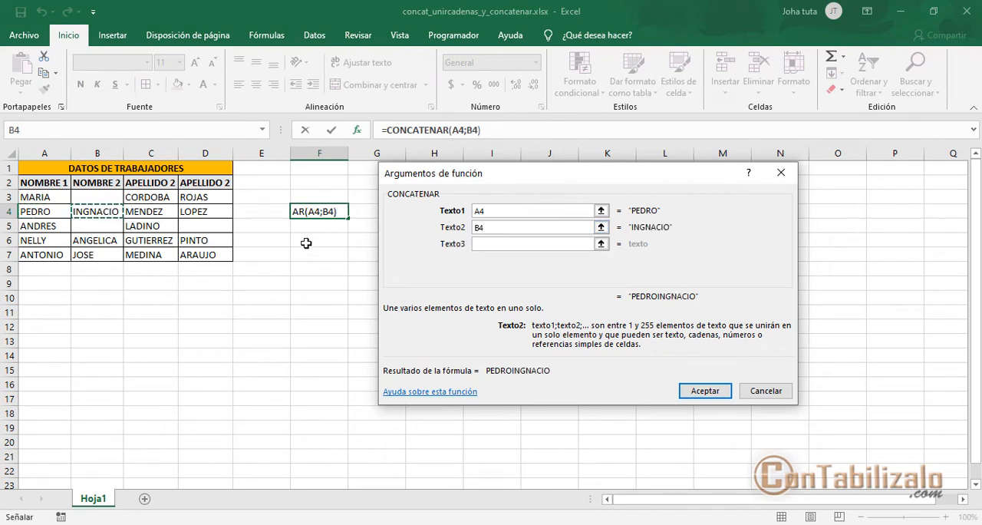
pyautogui.click(506, 246)
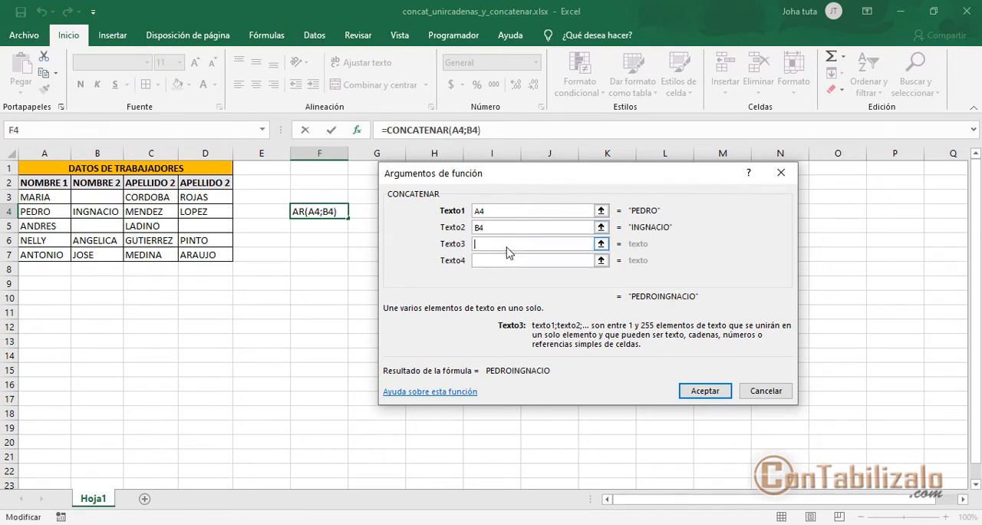
pyautogui.click(152, 223)
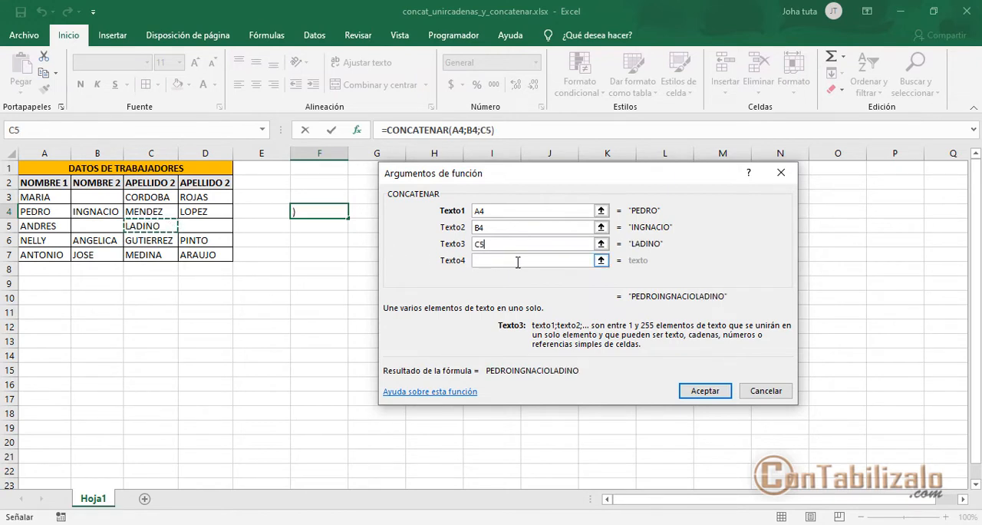
pyautogui.moveTo(514, 245); pyautogui.dragTo(468, 245)
pyautogui.press('Delete')
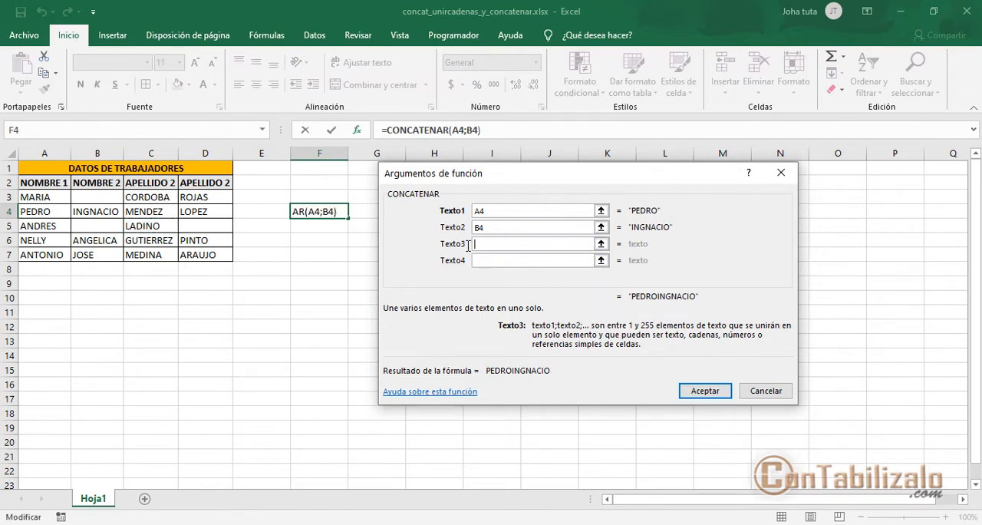
# - Set Texto3 to C4 and Texto4 to D4, and accept the CONCATENAR formula in F4
pyautogui.click(139, 214)
pyautogui.click(500, 262)
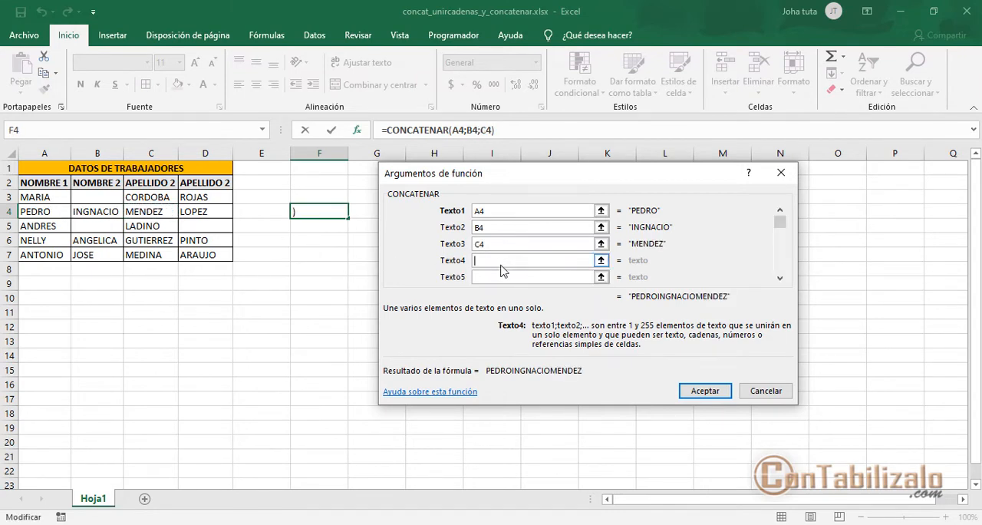
pyautogui.click(204, 213)
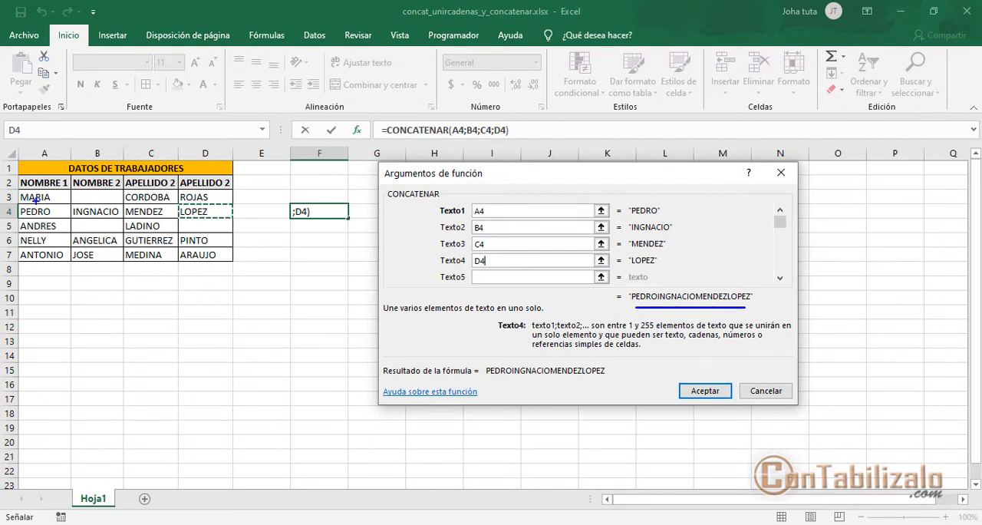
pyautogui.click(707, 391)
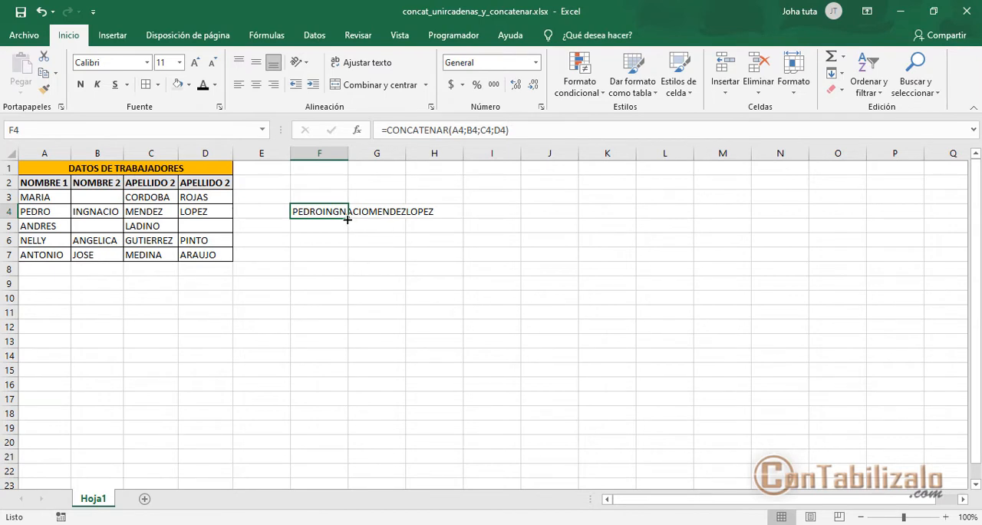
# - Insert the CONCATENAR function into cell G4 and place its arguments dialog clear of the worker data
pyautogui.click(374, 212)
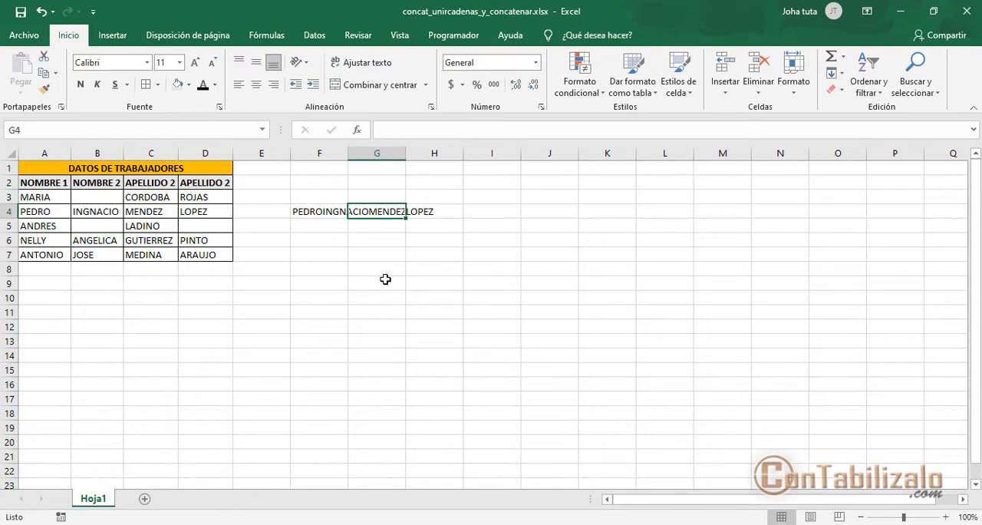
pyautogui.click(321, 218)
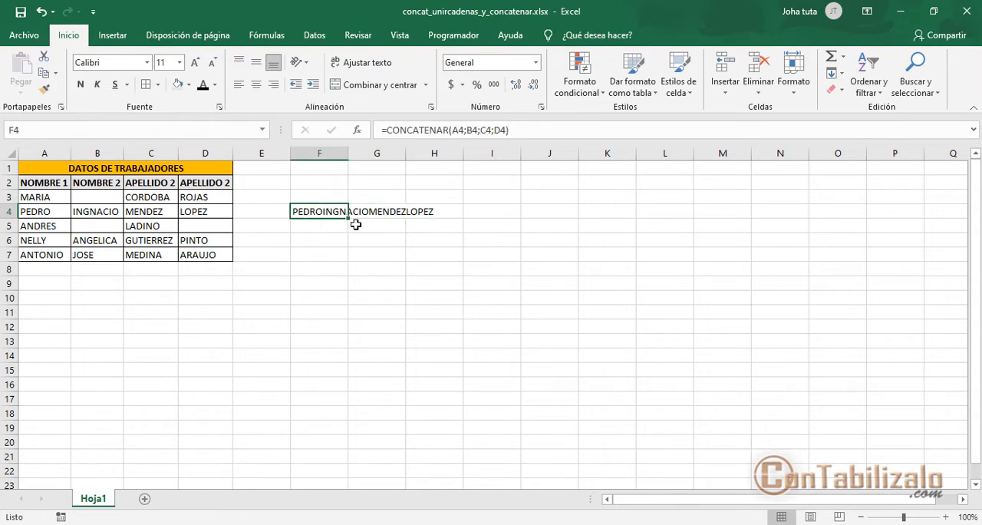
pyautogui.click(374, 215)
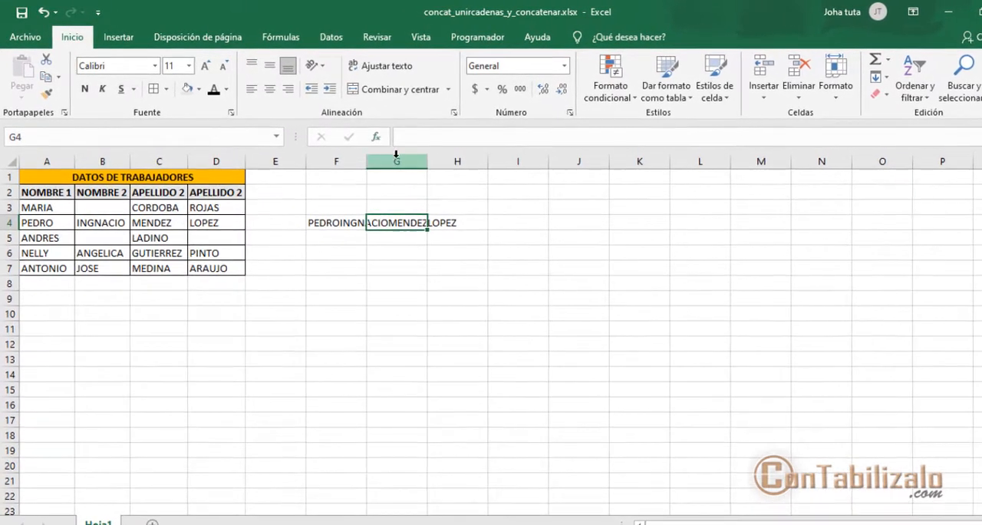
pyautogui.click(376, 137)
pyautogui.moveTo(530, 163); pyautogui.dragTo(618, 137)
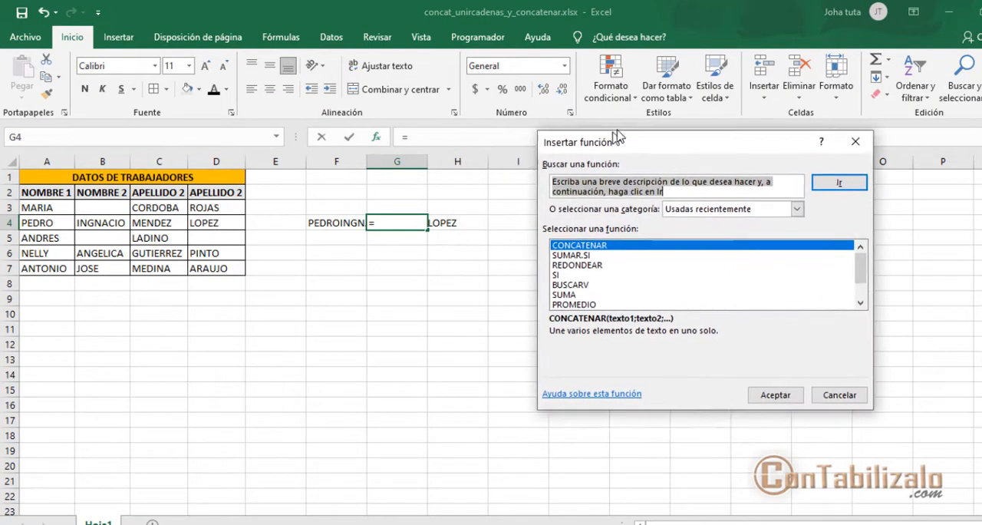
pyautogui.click(596, 244)
pyautogui.doubleClick(599, 245)
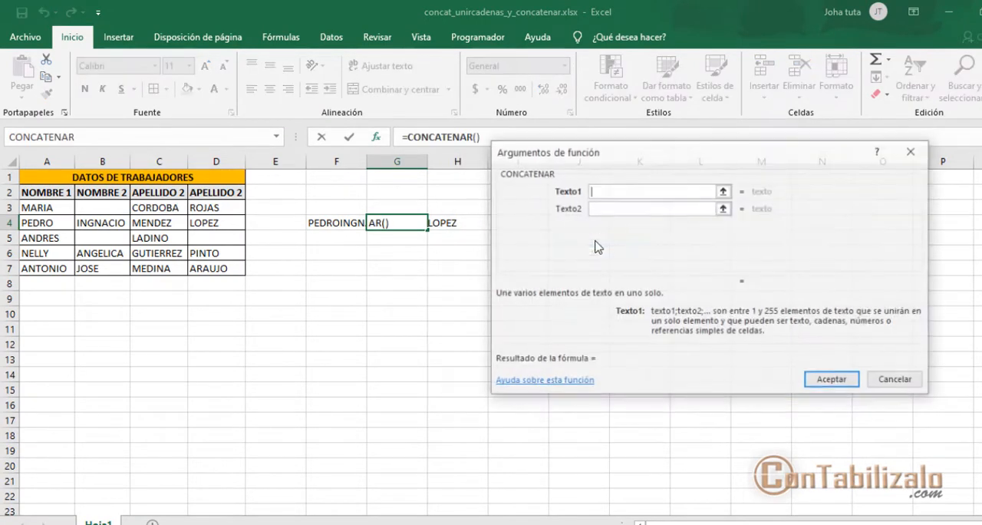
pyautogui.moveTo(625, 153); pyautogui.dragTo(644, 150)
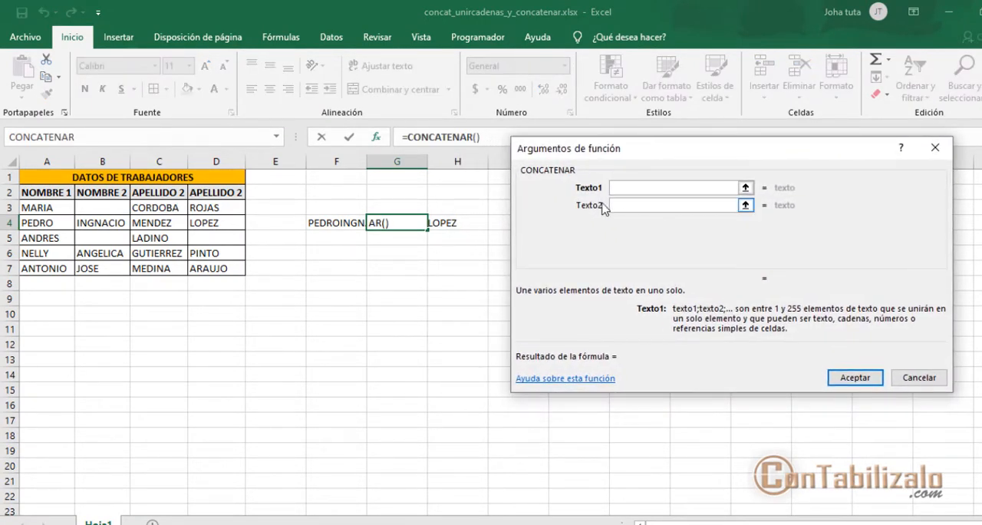
# - Set CONCATENAR's Texto1 to A4, Texto2 to a quoted space " " and Texto3 to B4 for cell G4
pyautogui.click(63, 223)
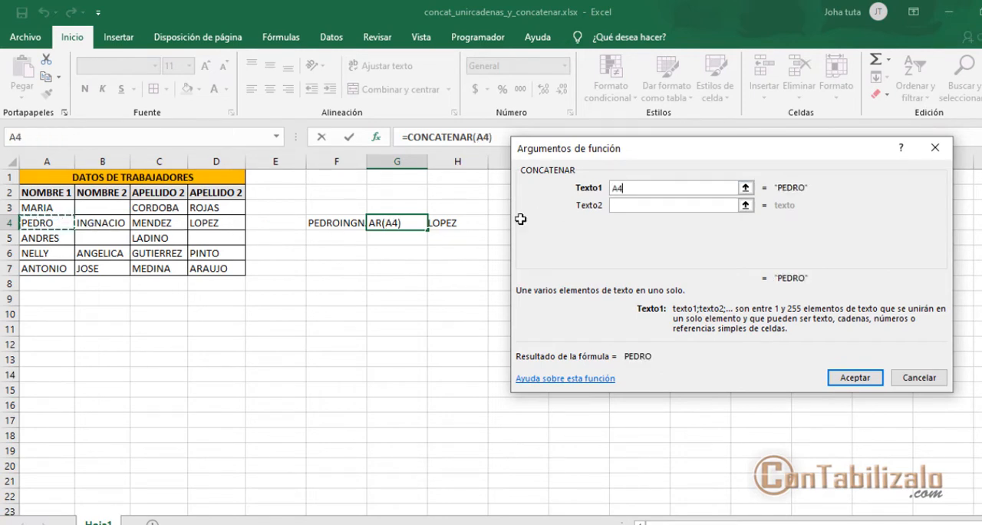
pyautogui.click(643, 205)
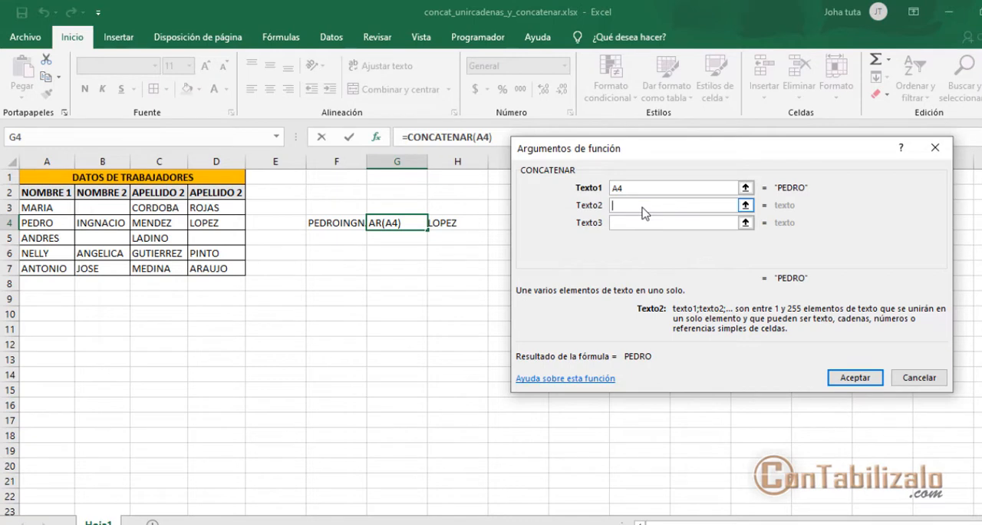
pyautogui.write('"')
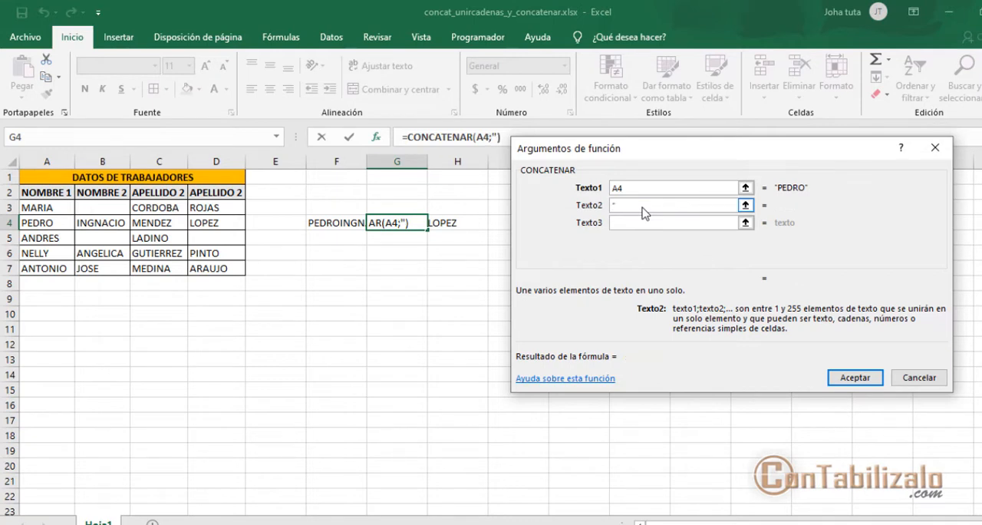
pyautogui.write(' "')
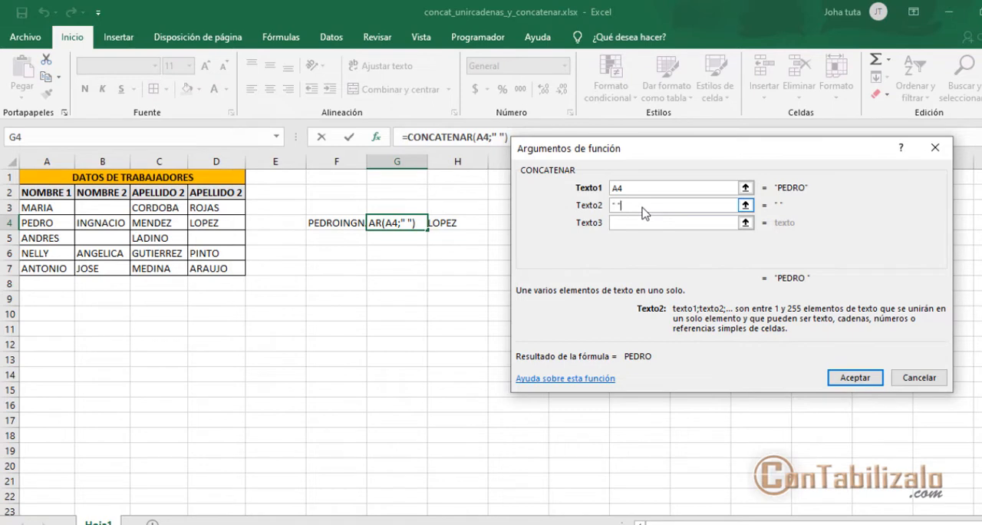
pyautogui.click(626, 223)
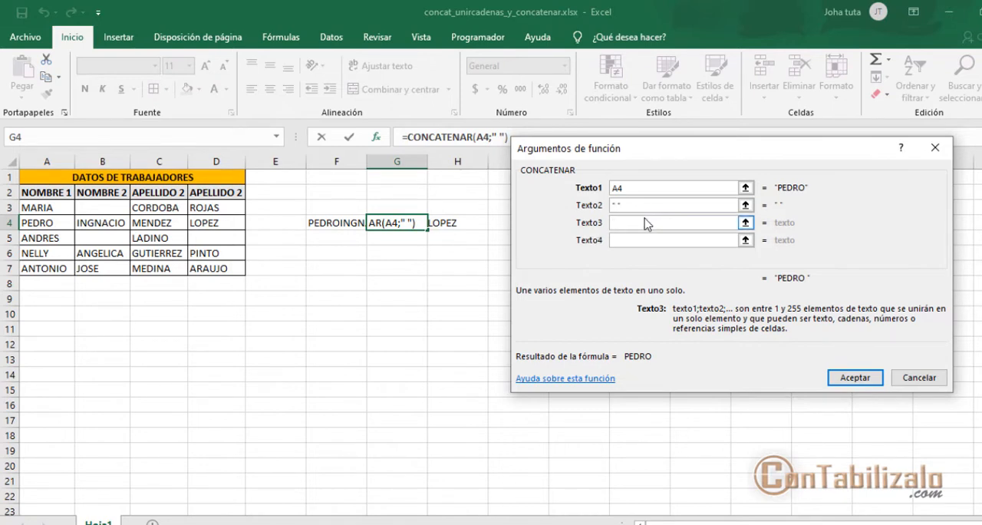
pyautogui.click(92, 222)
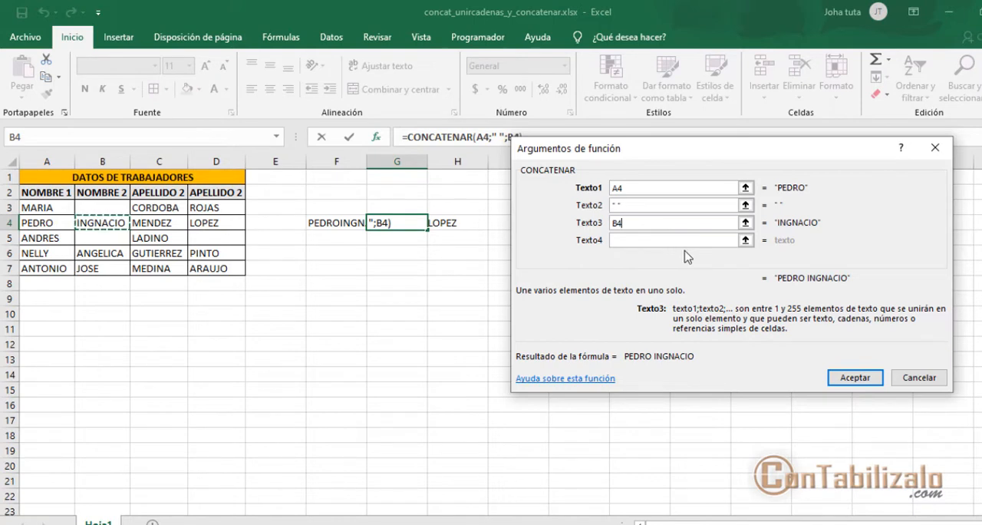
# - Set Texto4 to a quoted space " " and Texto5 to C4 in the CONCATENAR arguments
pyautogui.moveTo(800, 267); pyautogui.dragTo(816, 290)
pyautogui.moveTo(604, 199)
pyautogui.mouseDown()
pyautogui.moveTo(712, 254)
pyautogui.moveTo(801, 271)
pyautogui.mouseUp()
pyautogui.click(672, 241)
pyautogui.write('" ')
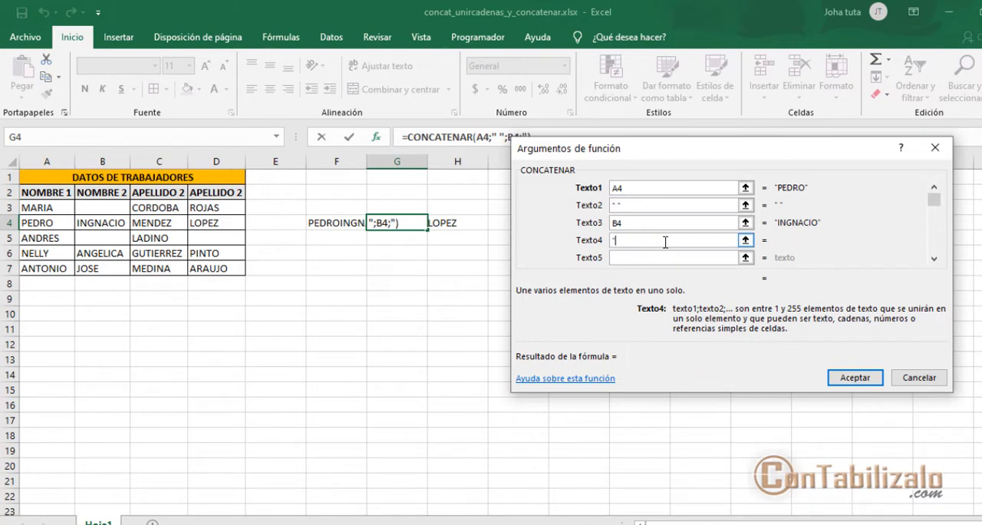
pyautogui.write('"')
pyautogui.click(698, 257)
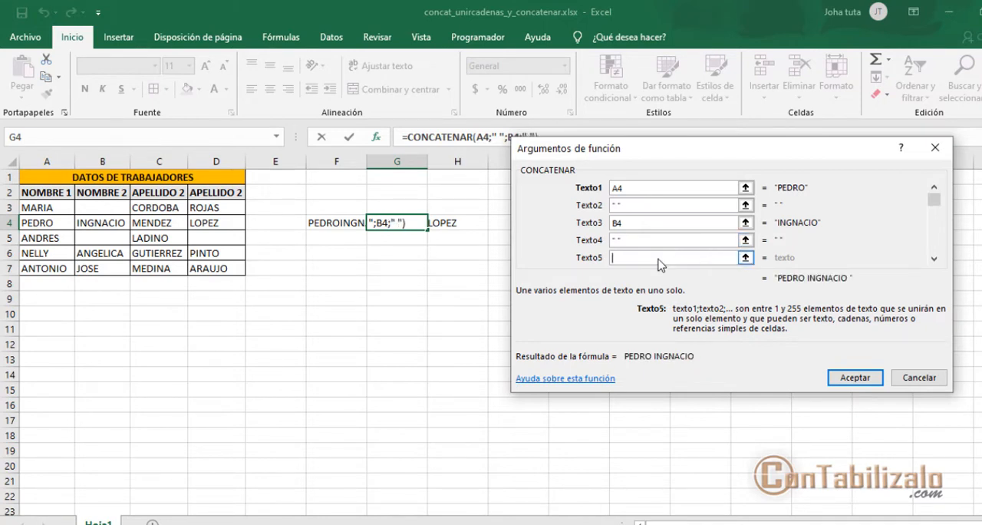
pyautogui.click(153, 228)
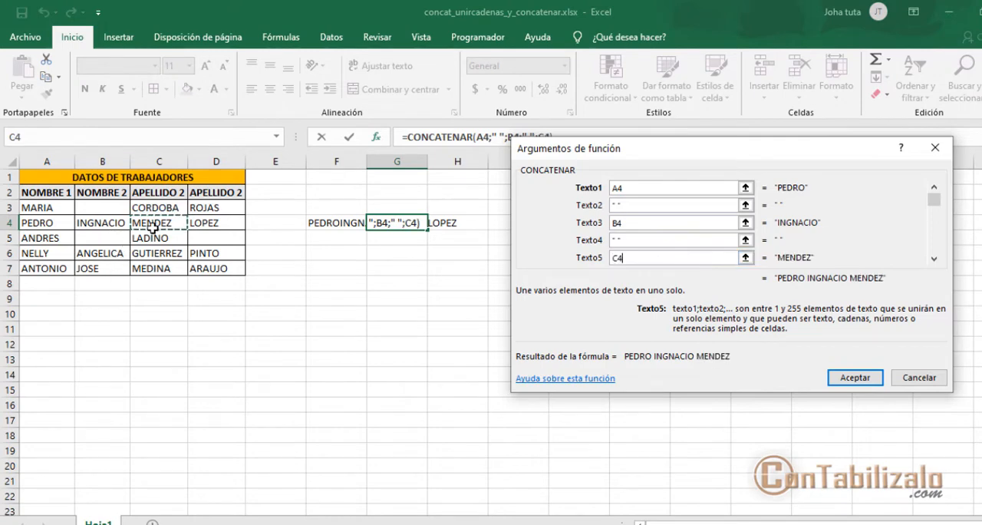
# - Set Texto6 to a quoted space " " and Texto7 to D4, and accept the CONCATENAR formula in G4
pyautogui.scroll(-1, 716, 243)
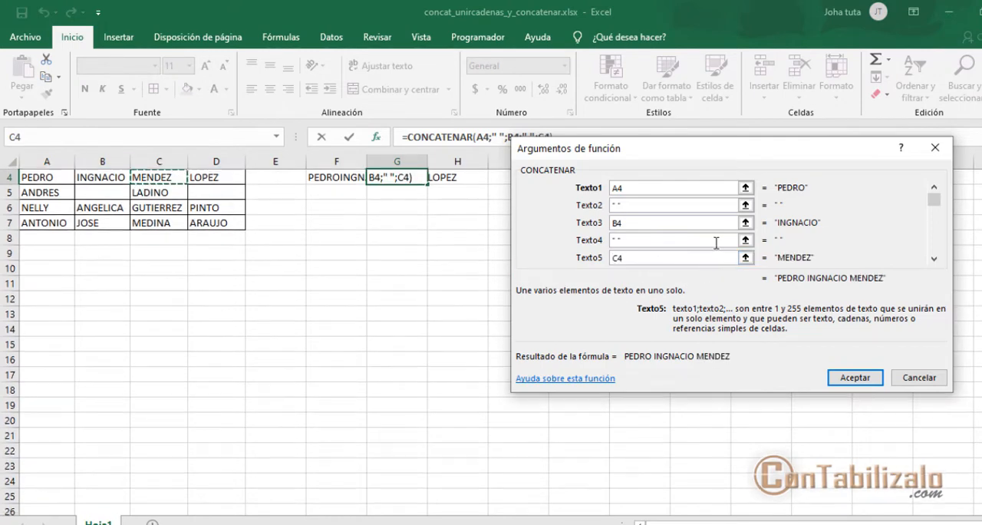
pyautogui.scroll(1, 717, 242)
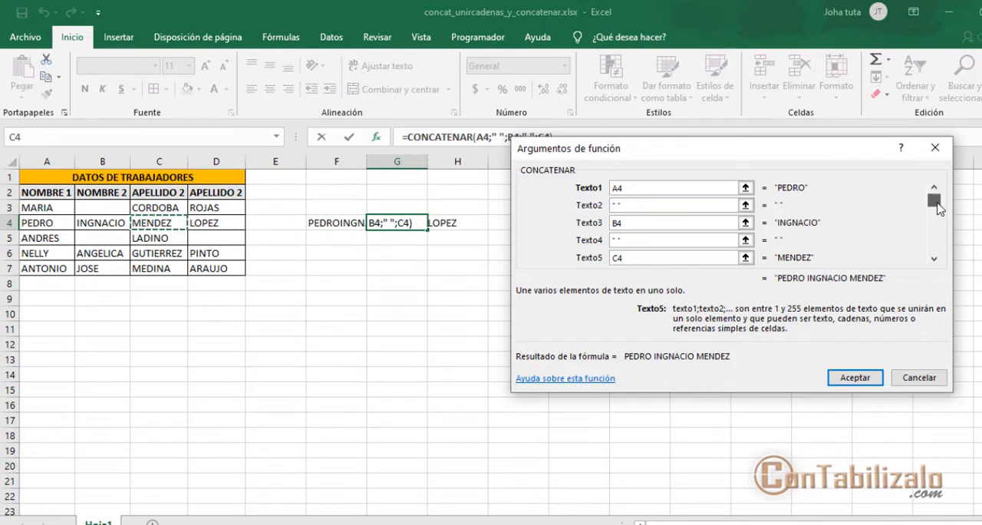
pyautogui.moveTo(937, 203); pyautogui.dragTo(936, 190)
pyautogui.click(936, 261)
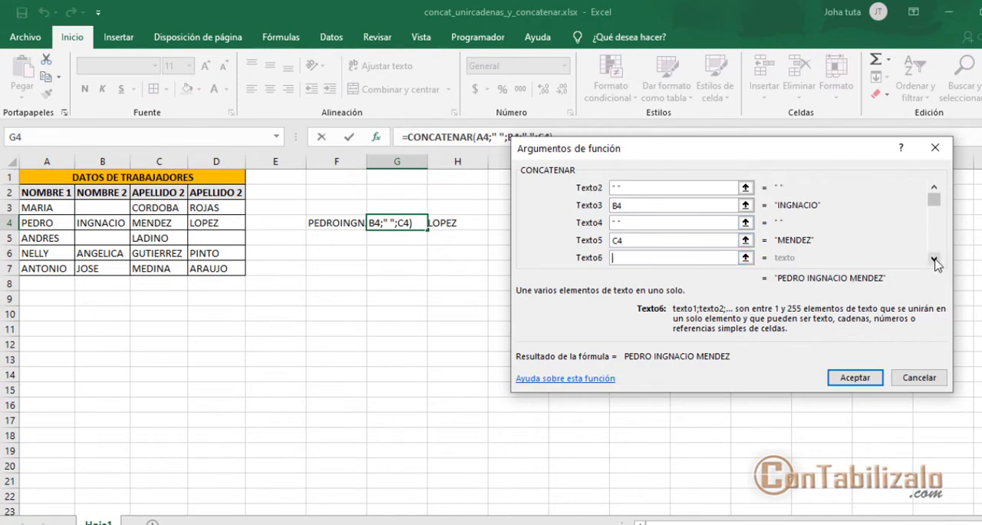
pyautogui.click(936, 261)
pyautogui.click(637, 243)
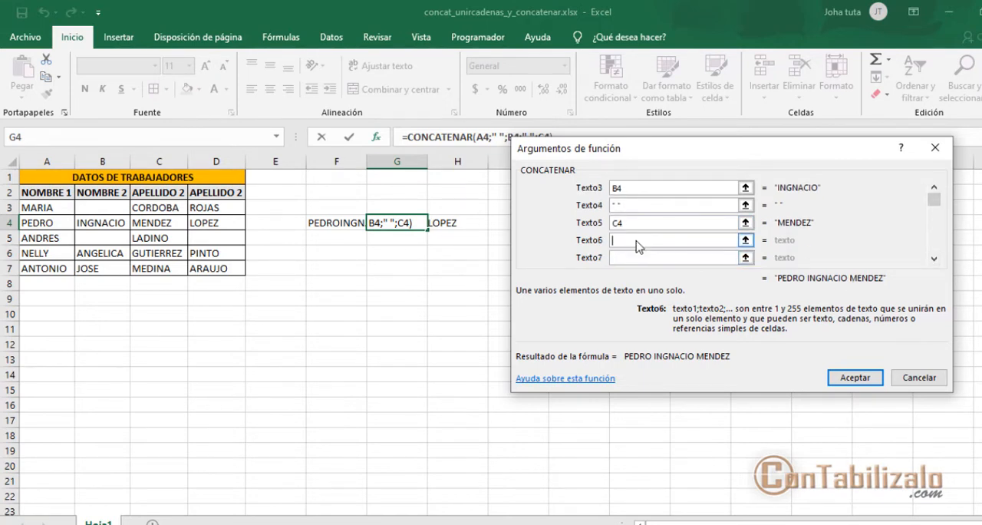
pyautogui.write('"')
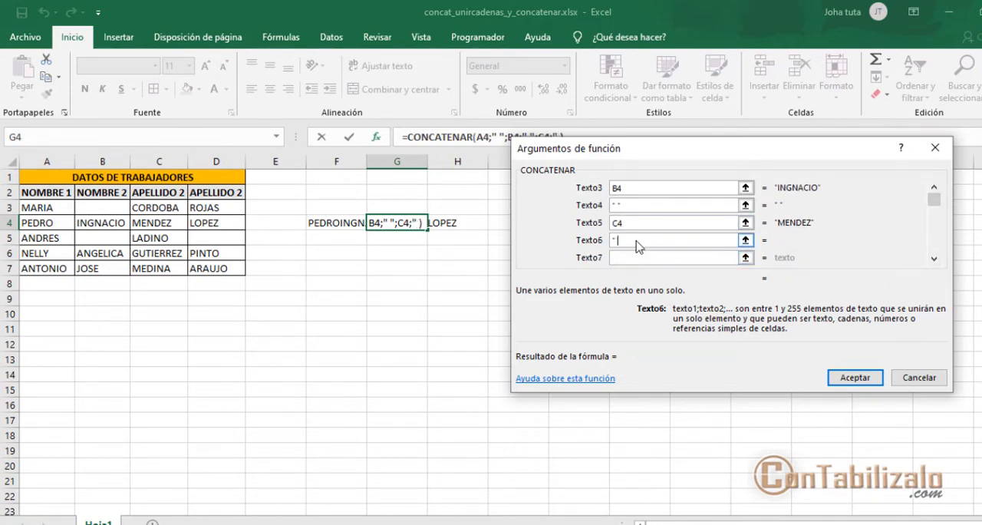
pyautogui.write(' "')
pyautogui.click(637, 258)
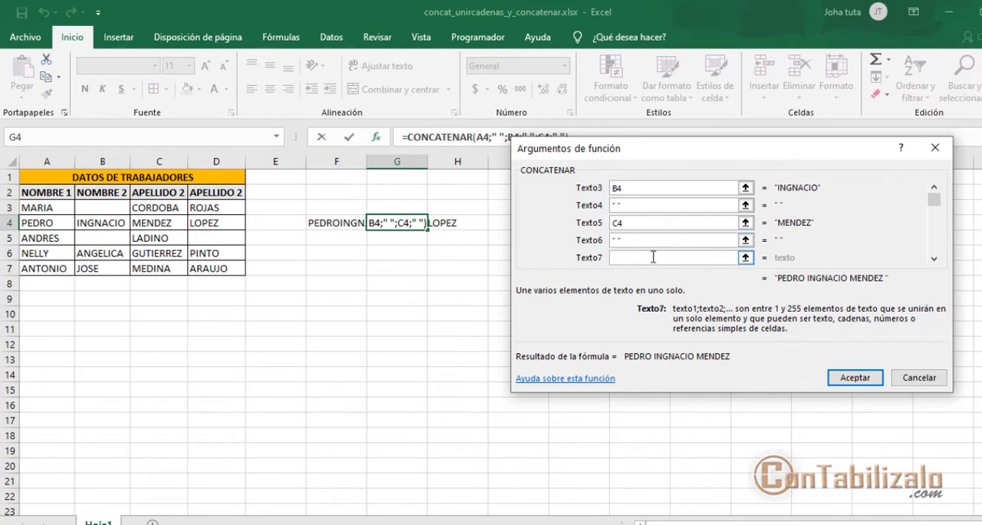
pyautogui.click(198, 226)
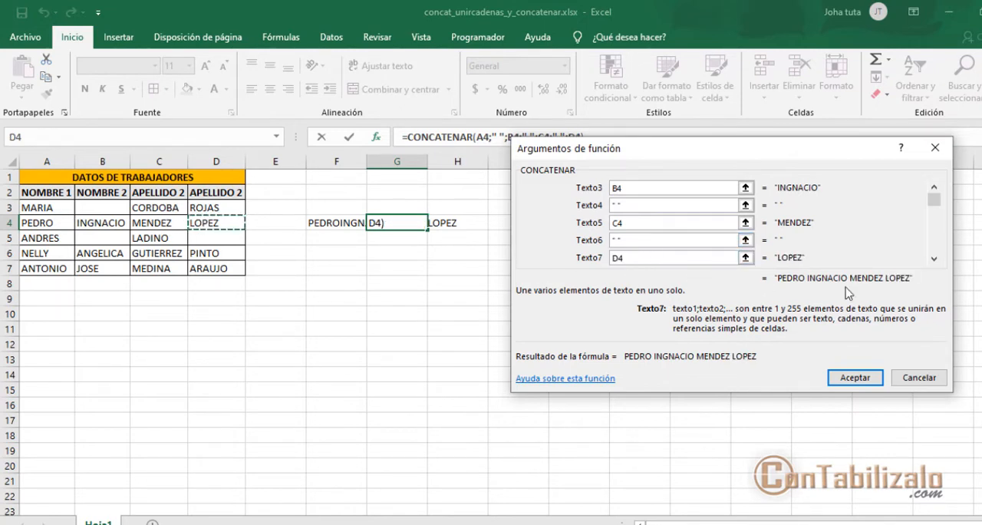
pyautogui.click(848, 376)
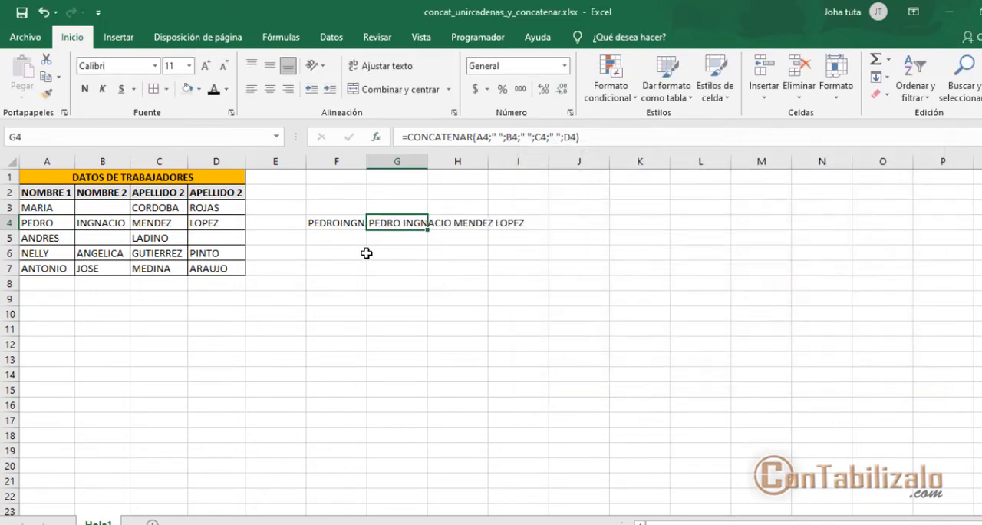
pyautogui.click(410, 238)
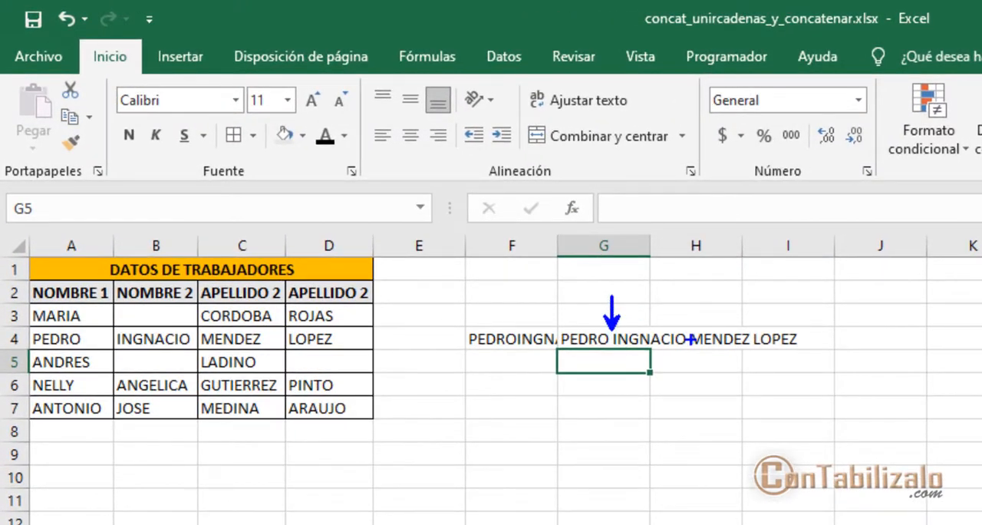
pyautogui.moveTo(692, 339); pyautogui.dragTo(700, 287)
pyautogui.moveTo(754, 334); pyautogui.dragTo(754, 266)
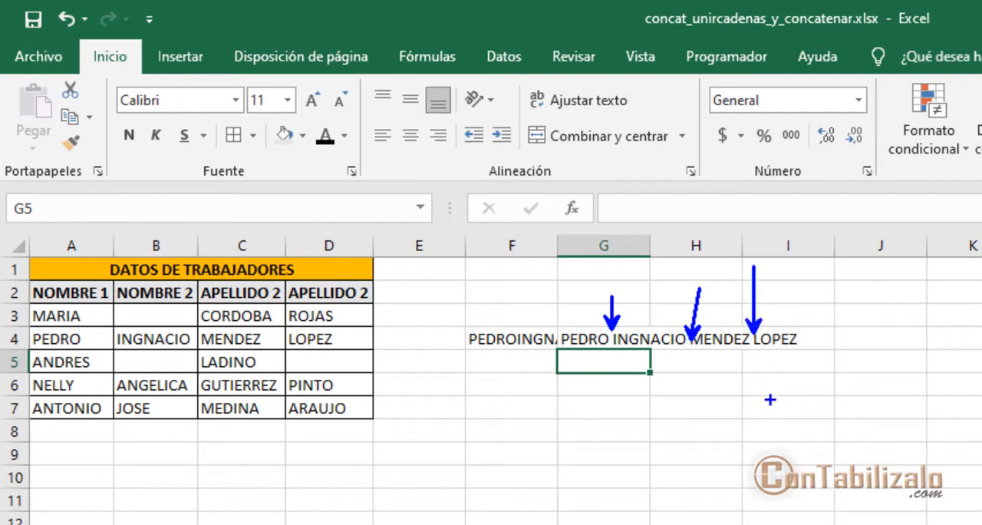
pyautogui.press('Escape')
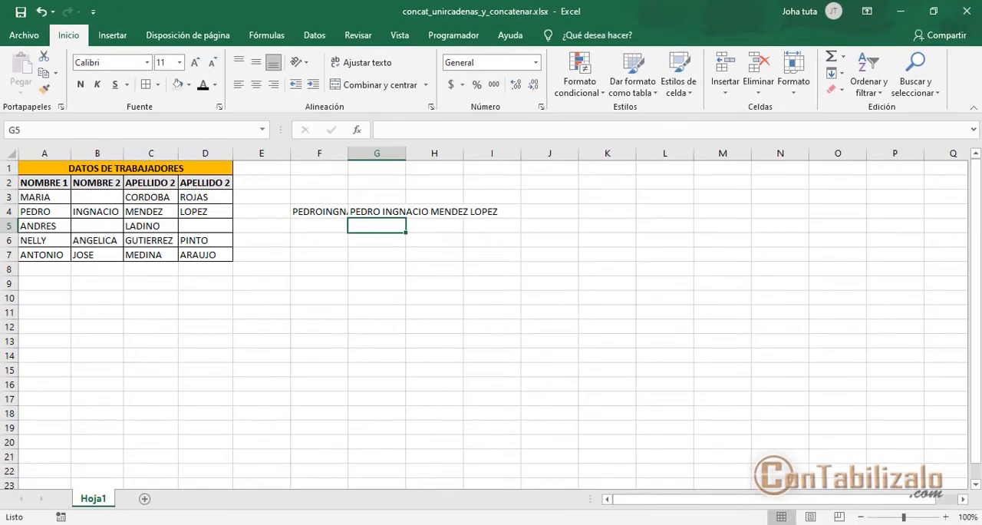
# - Fill the CONCATENAR formulas of F4:G4 down to row 7 and up to row 3
pyautogui.moveTo(337, 216); pyautogui.dragTo(406, 264)
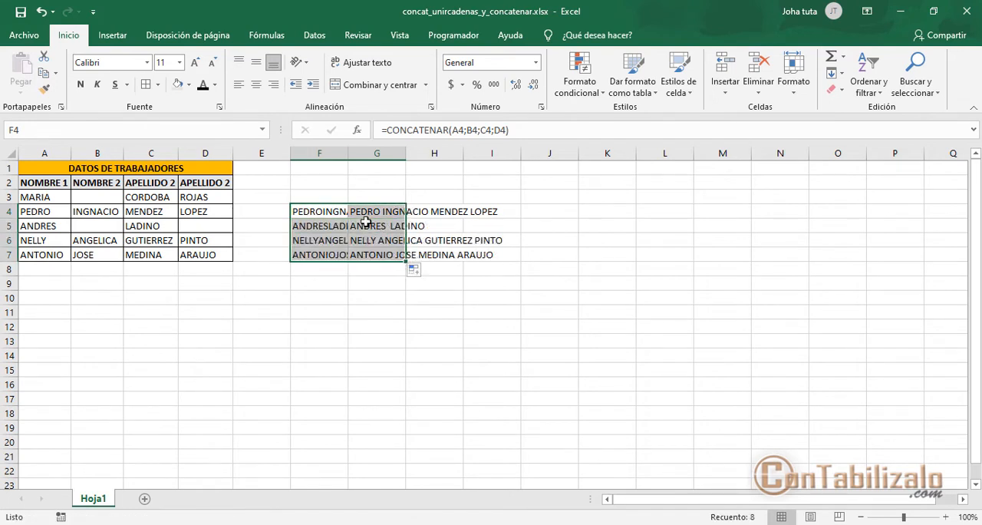
pyautogui.moveTo(322, 209); pyautogui.dragTo(393, 198)
pyautogui.click(329, 211)
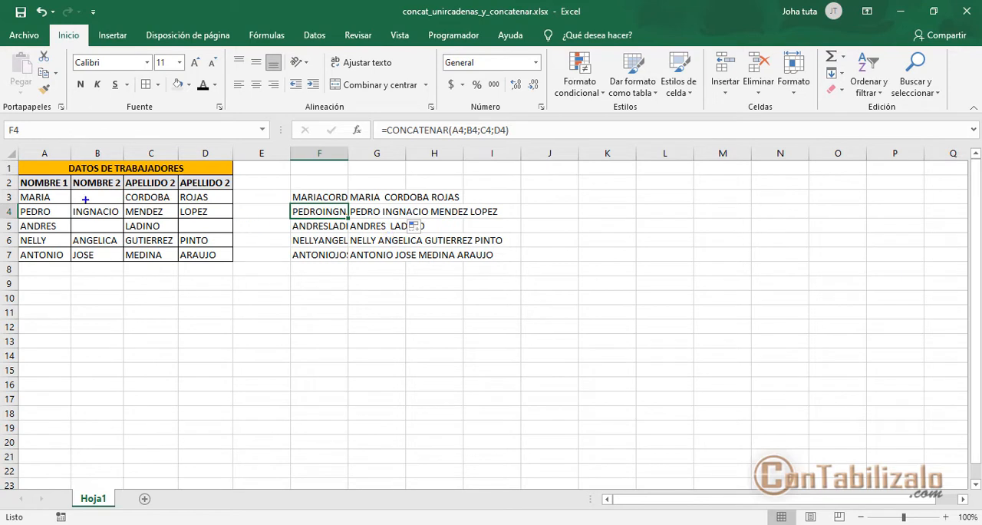
pyautogui.moveTo(13, 185)
pyautogui.mouseDown()
pyautogui.moveTo(596, 256)
pyautogui.moveTo(775, 263)
pyautogui.mouseUp()
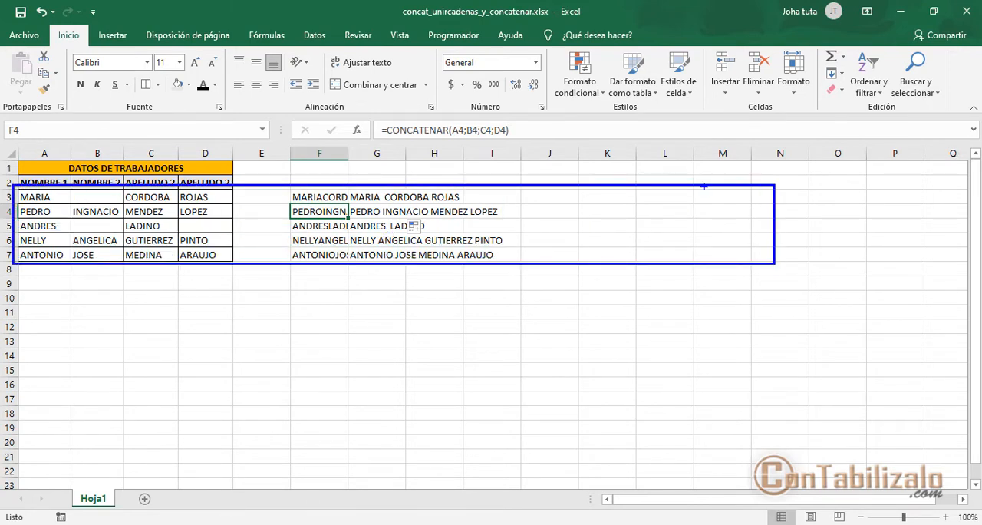
pyautogui.moveTo(704, 186); pyautogui.dragTo(720, 273)
pyautogui.moveTo(583, 185); pyautogui.dragTo(583, 282)
pyautogui.moveTo(493, 181); pyautogui.dragTo(493, 269)
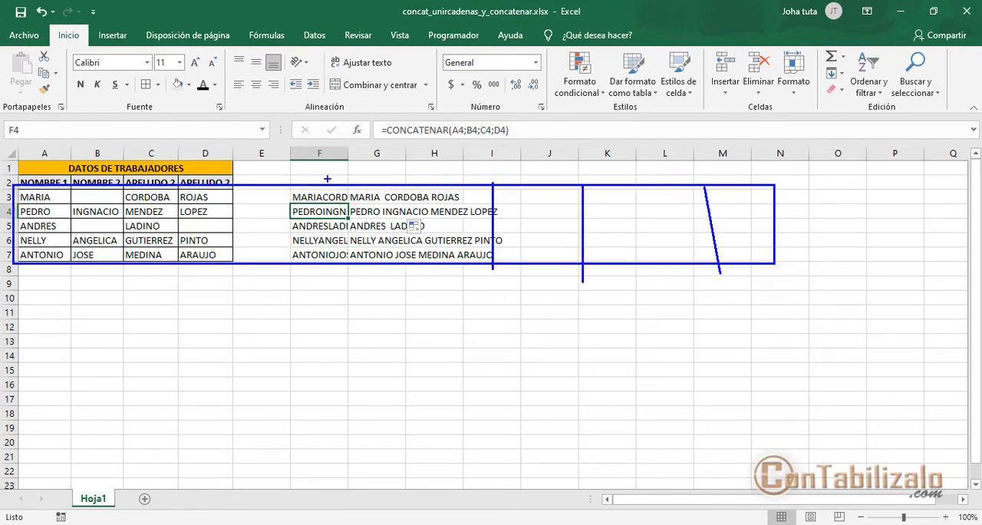
pyautogui.moveTo(328, 180); pyautogui.dragTo(305, 284)
pyautogui.moveTo(192, 186); pyautogui.dragTo(148, 262)
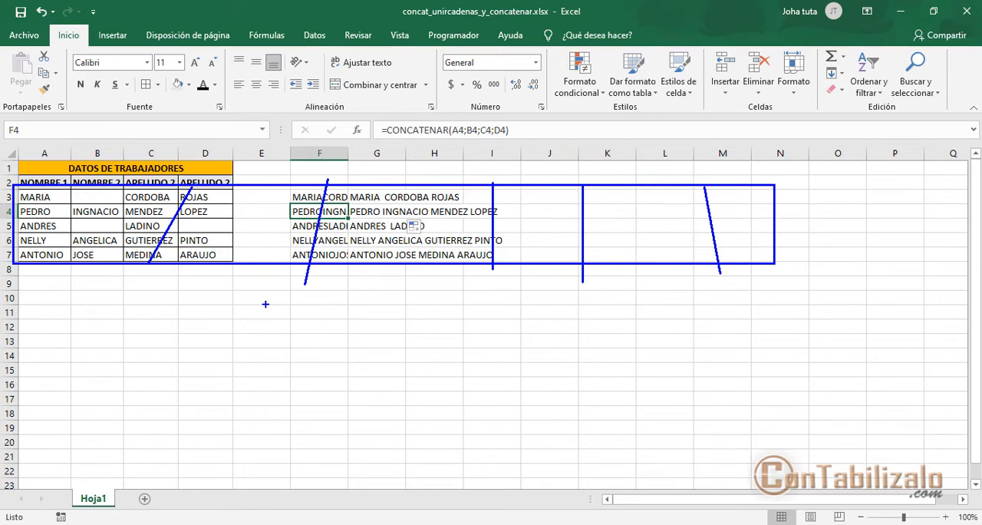
pyautogui.press('Escape')
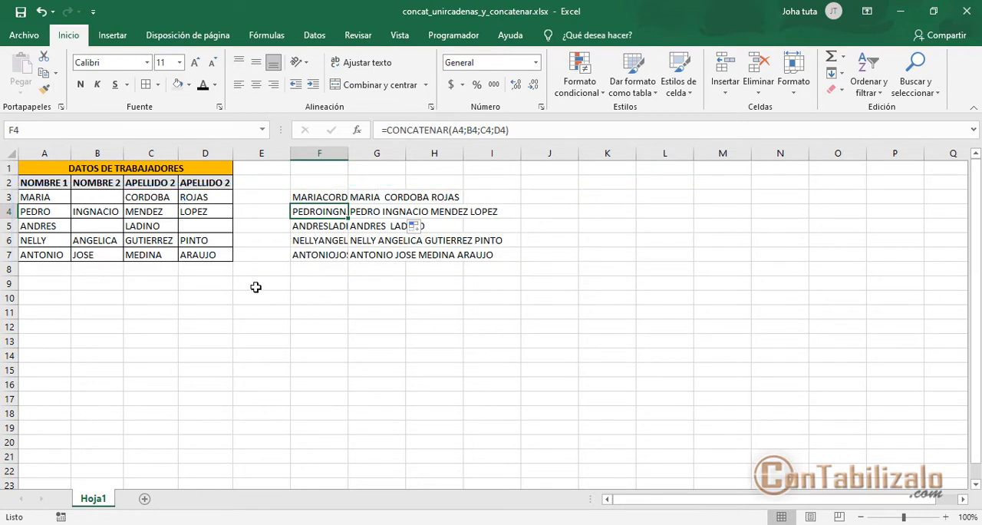
# - Autofit the widths of columns G and F to the joined names, leaving cell H3 selected
pyautogui.click(391, 198)
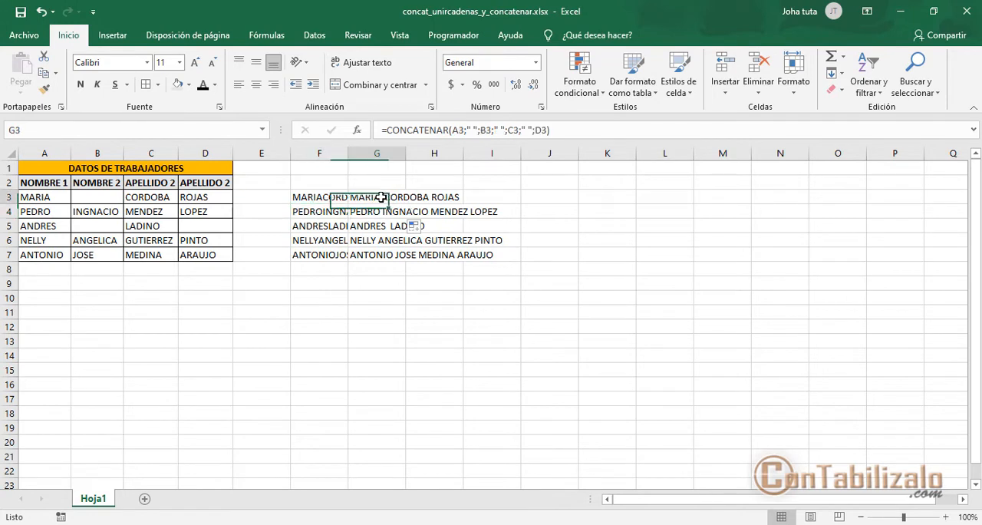
pyautogui.click(436, 198)
pyautogui.doubleClick(406, 154)
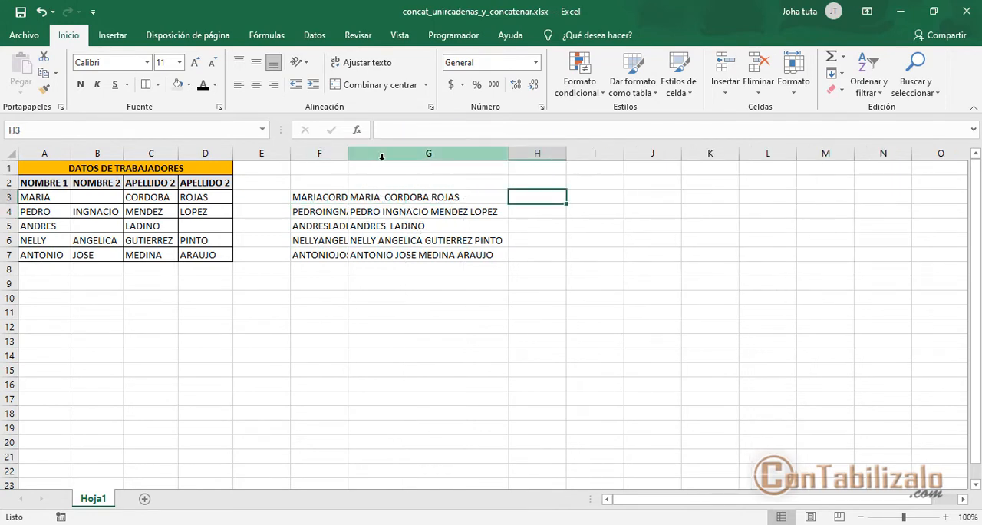
pyautogui.doubleClick(348, 154)
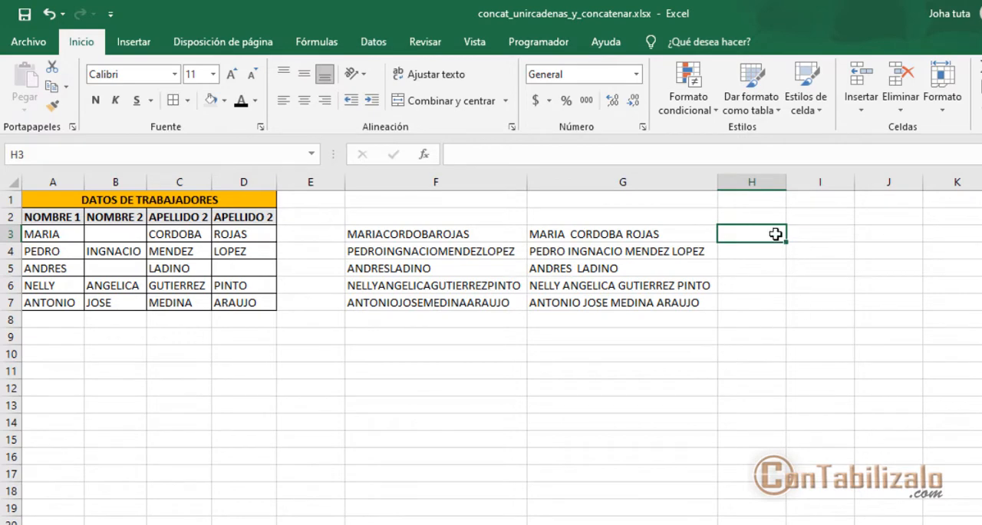
# - Start inserting a function into cell H3 and search the functions for "unircadenas"
pyautogui.click(423, 154)
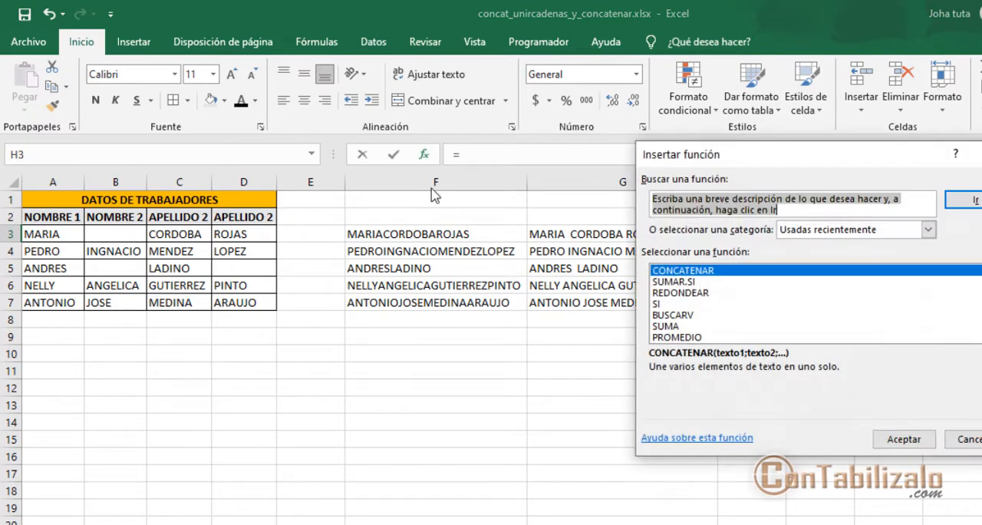
pyautogui.click(705, 209)
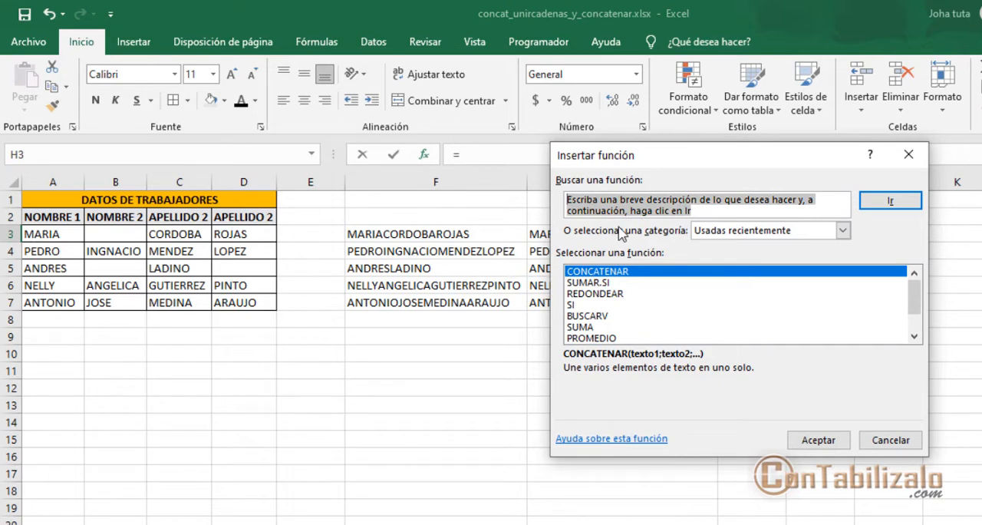
pyautogui.write('unirc')
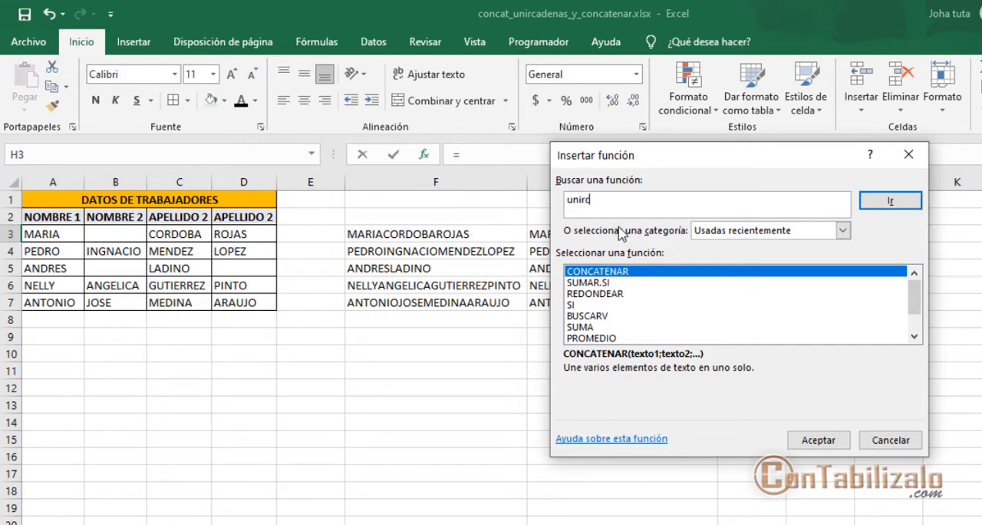
pyautogui.write('adenas')
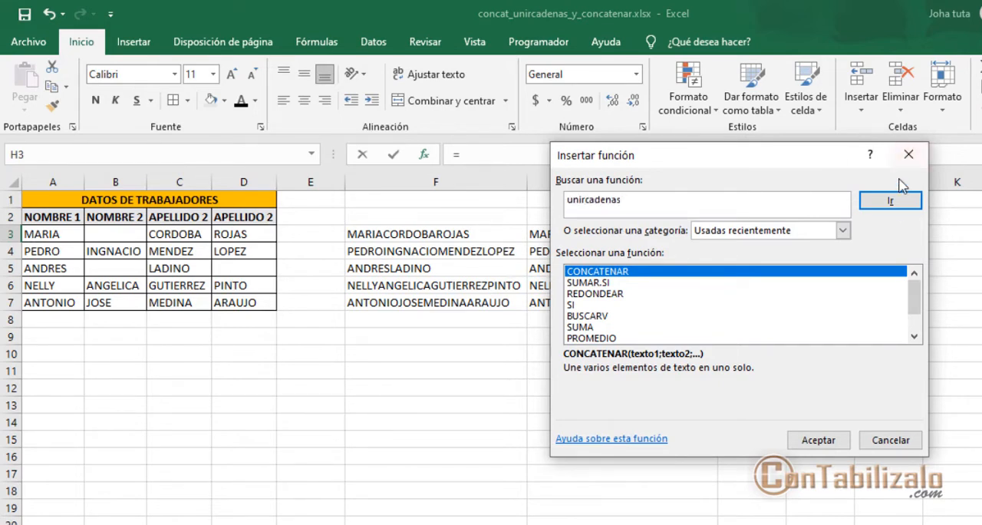
pyautogui.click(893, 204)
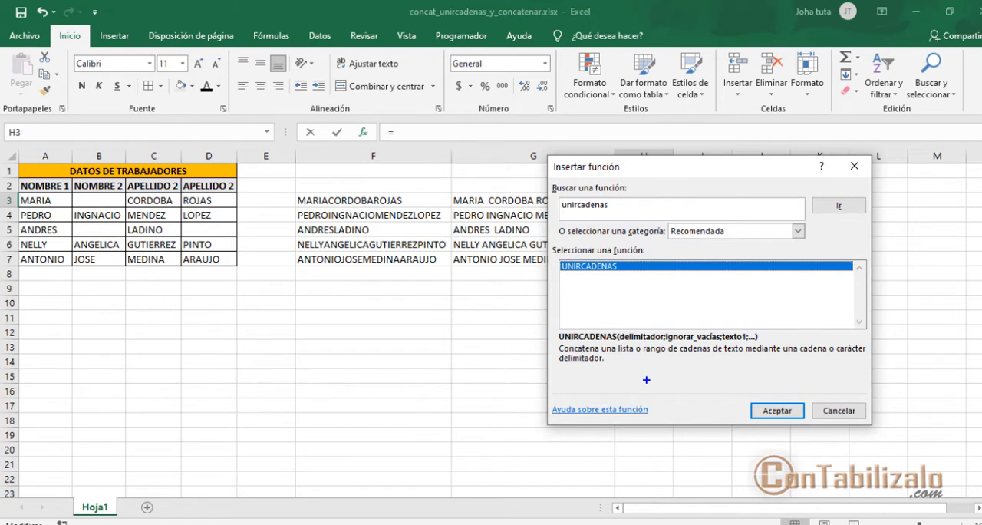
pyautogui.moveTo(560, 343)
pyautogui.mouseDown()
pyautogui.moveTo(586, 368)
pyautogui.moveTo(878, 366)
pyautogui.mouseUp()
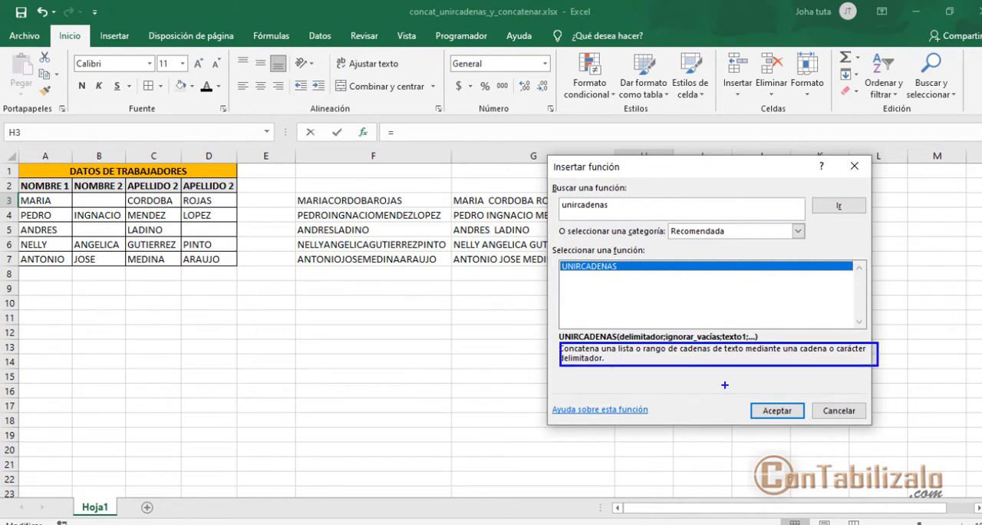
# - Choose the UNIRCADENAS function for cell H3 and move its arguments dialog clear of the worker data
pyautogui.moveTo(604, 366); pyautogui.dragTo(626, 389)
pyautogui.press('Escape')
pyautogui.moveTo(678, 165)
pyautogui.mouseDown()
pyautogui.moveTo(723, 198)
pyautogui.moveTo(685, 245)
pyautogui.moveTo(518, 204)
pyautogui.moveTo(396, 198)
pyautogui.moveTo(360, 149)
pyautogui.moveTo(389, 188)
pyautogui.mouseUp()
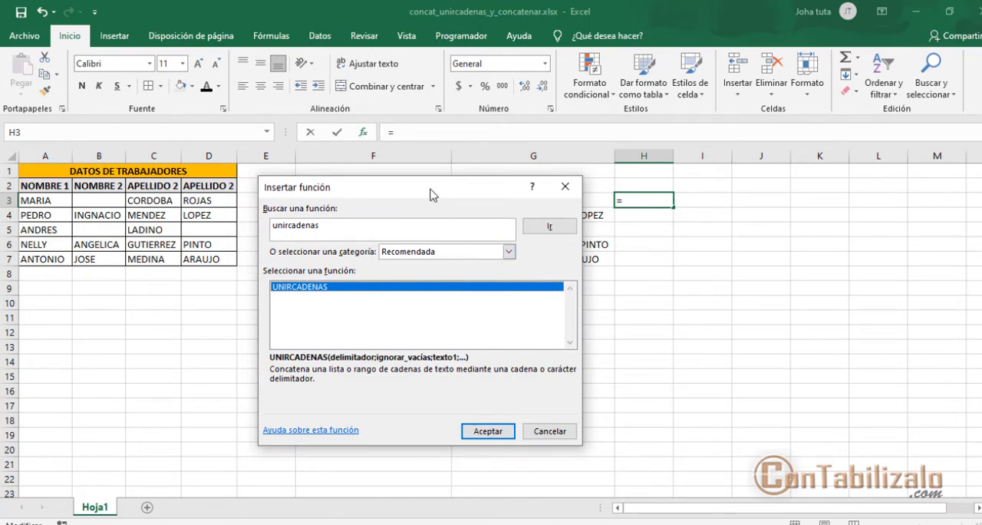
pyautogui.click(491, 431)
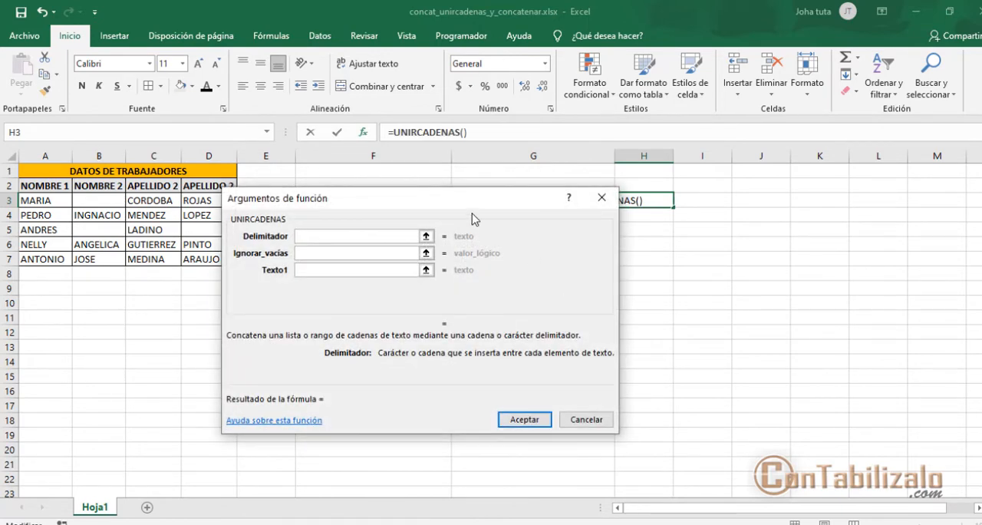
pyautogui.moveTo(473, 219); pyautogui.dragTo(683, 245)
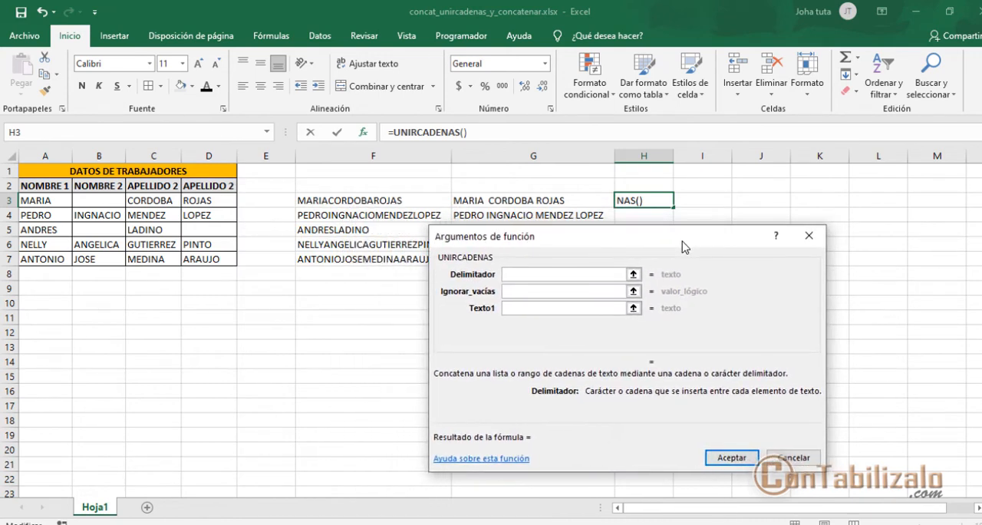
# - Set the UNIRCADENAS arguments Delimitador to "-", Ignorar_vacías to falso and Texto1 to the range A3:D3
pyautogui.click(539, 275)
pyautogui.write('-')
pyautogui.click(541, 292)
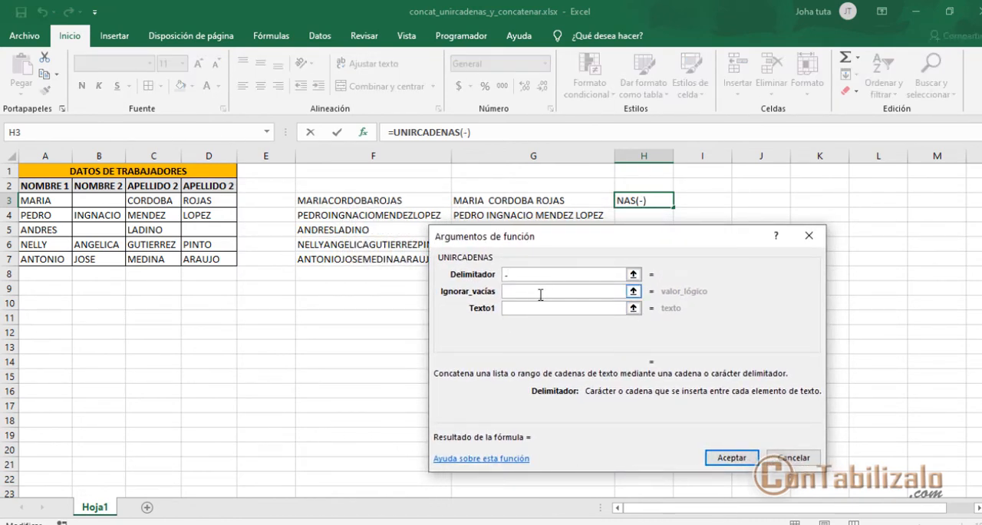
pyautogui.click(541, 293)
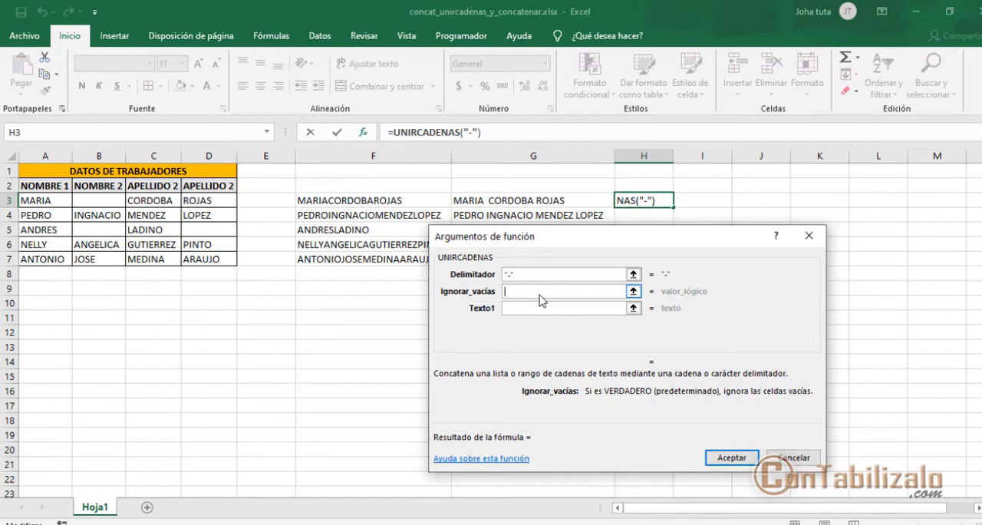
pyautogui.click(83, 205)
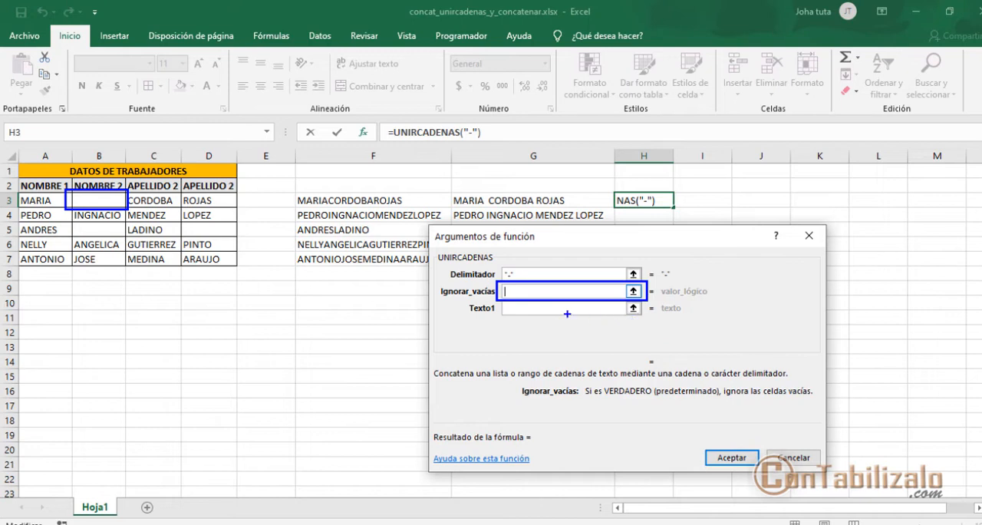
pyautogui.write('falso')
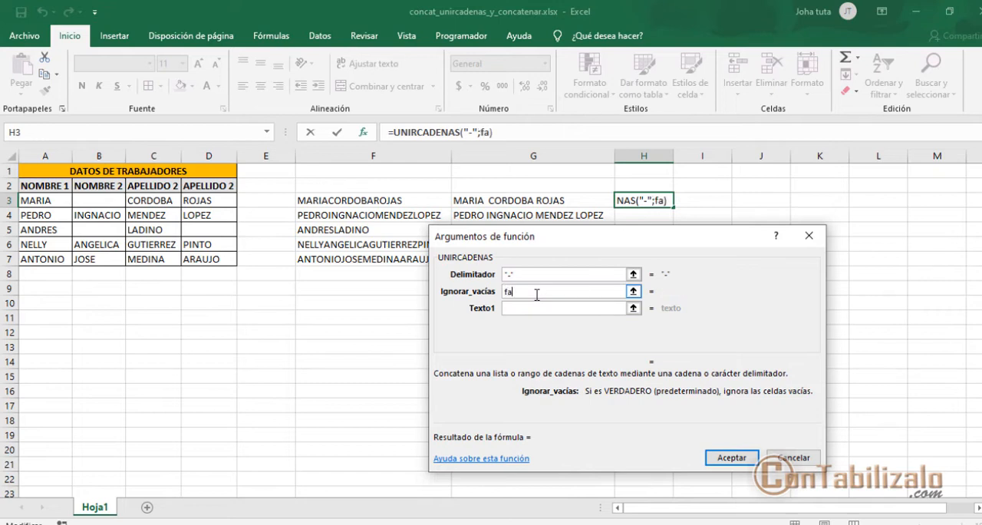
pyautogui.press('Tab')
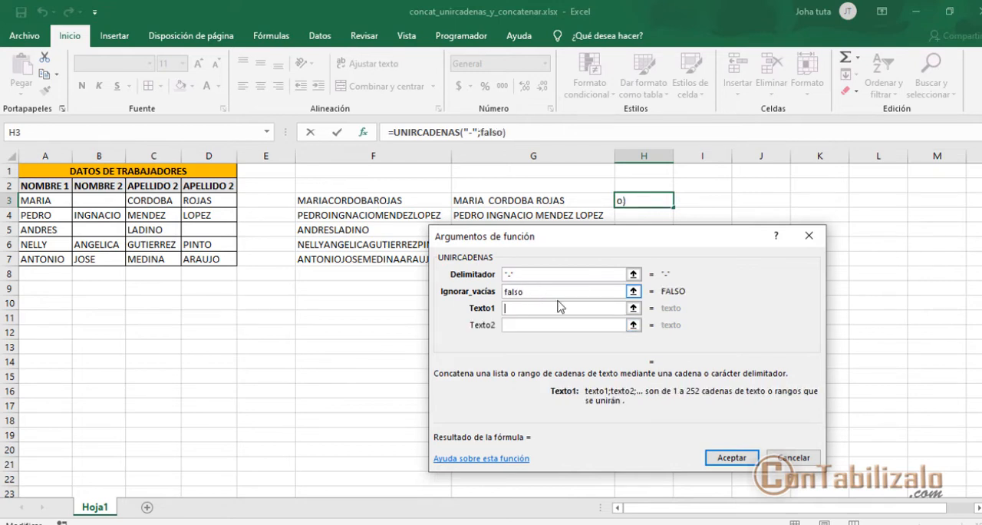
pyautogui.click(543, 313)
pyautogui.moveTo(29, 206); pyautogui.dragTo(208, 201)
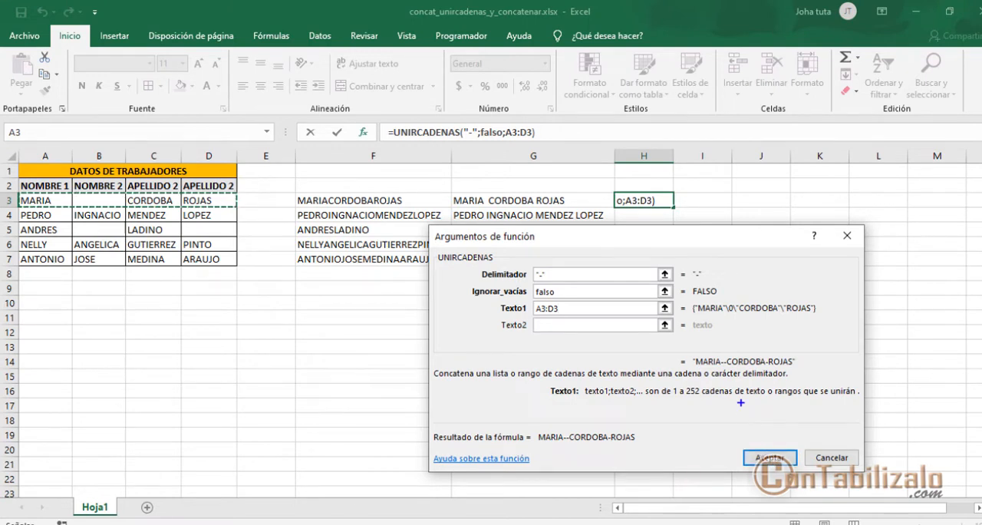
# - Examine the previewed UNIRCADENAS result against row 3 and the Delimitador and Ignorar_vacías arguments
pyautogui.moveTo(690, 354)
pyautogui.mouseDown()
pyautogui.moveTo(733, 371)
pyautogui.moveTo(802, 371)
pyautogui.mouseUp()
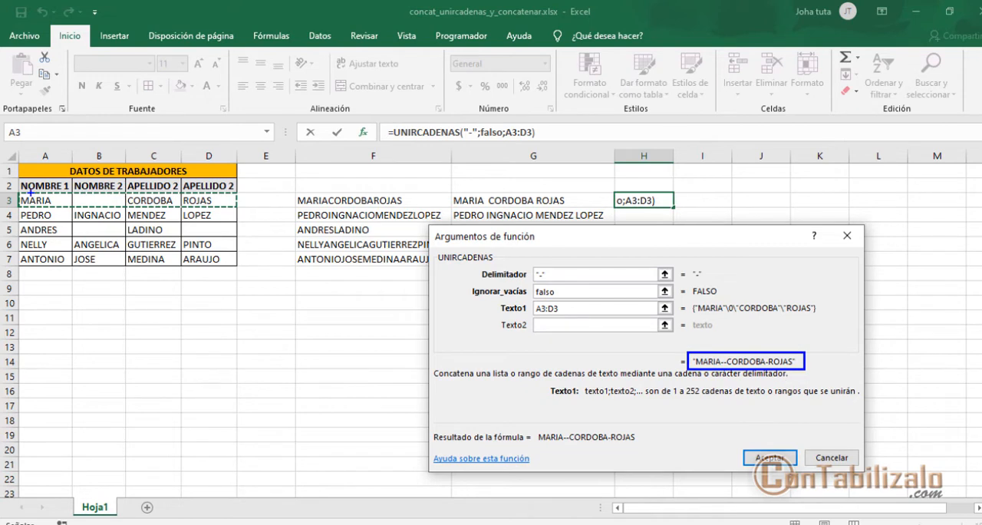
pyautogui.moveTo(17, 192)
pyautogui.mouseDown()
pyautogui.moveTo(46, 205)
pyautogui.moveTo(235, 209)
pyautogui.mouseUp()
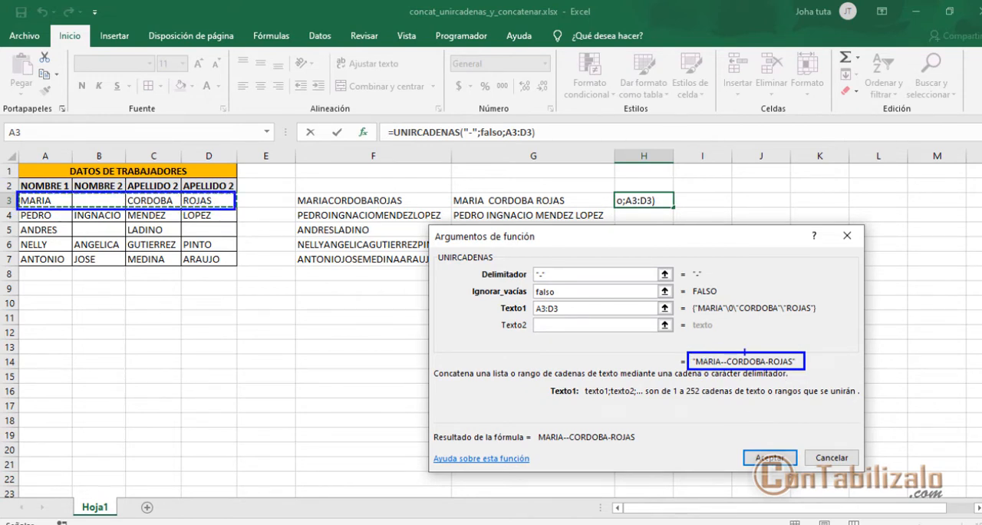
pyautogui.moveTo(744, 288); pyautogui.dragTo(744, 351)
pyautogui.press('Escape')
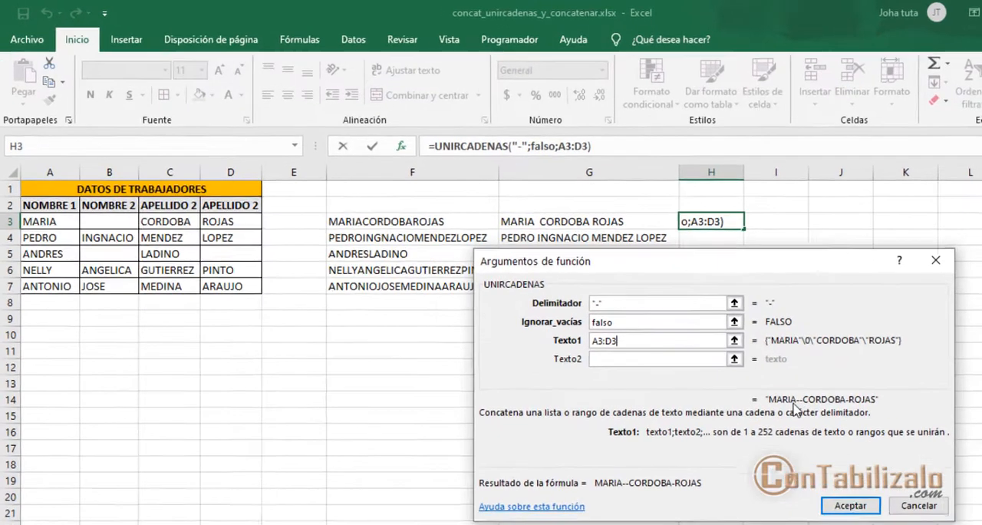
pyautogui.hotkey('ctrl', '2')
pyautogui.moveTo(811, 356); pyautogui.dragTo(811, 398)
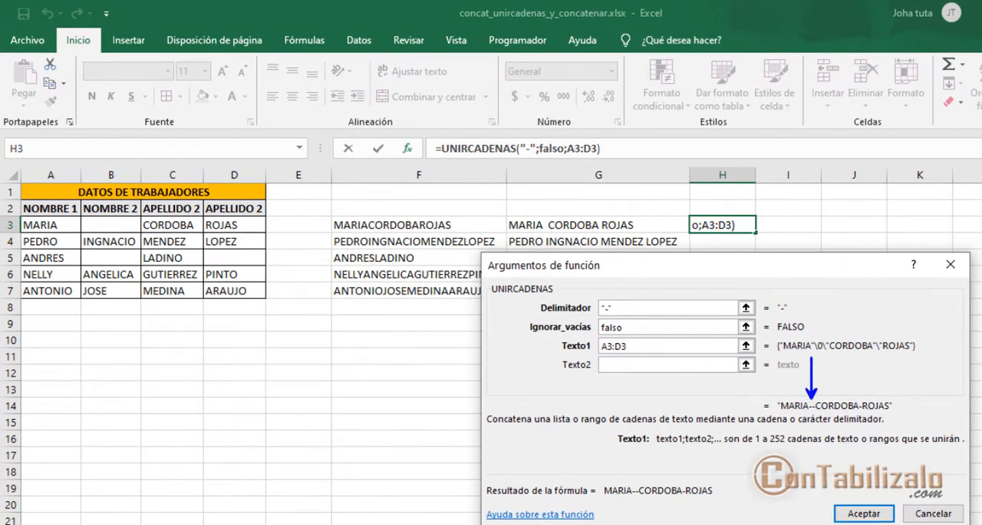
pyautogui.moveTo(590, 294); pyautogui.dragTo(640, 318)
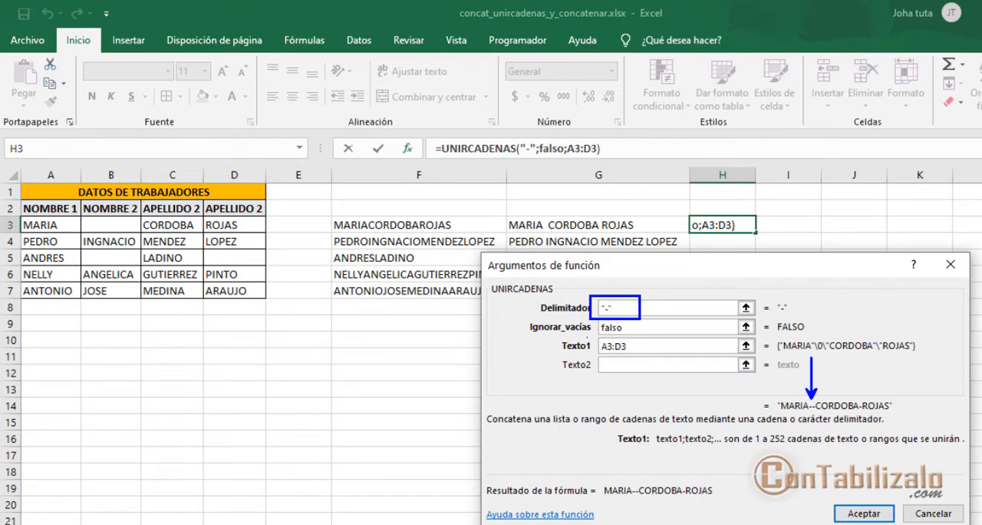
pyautogui.moveTo(584, 316); pyautogui.dragTo(778, 338)
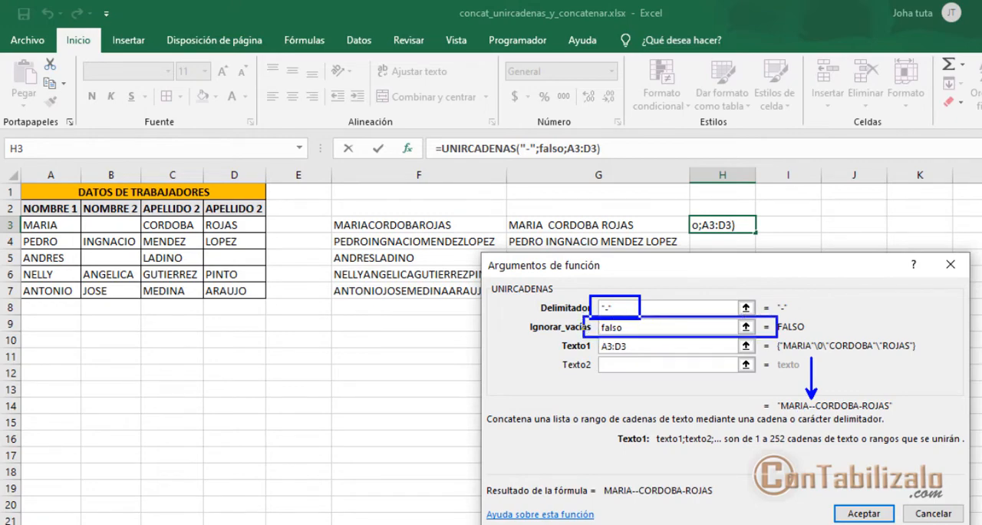
pyautogui.press('Escape')
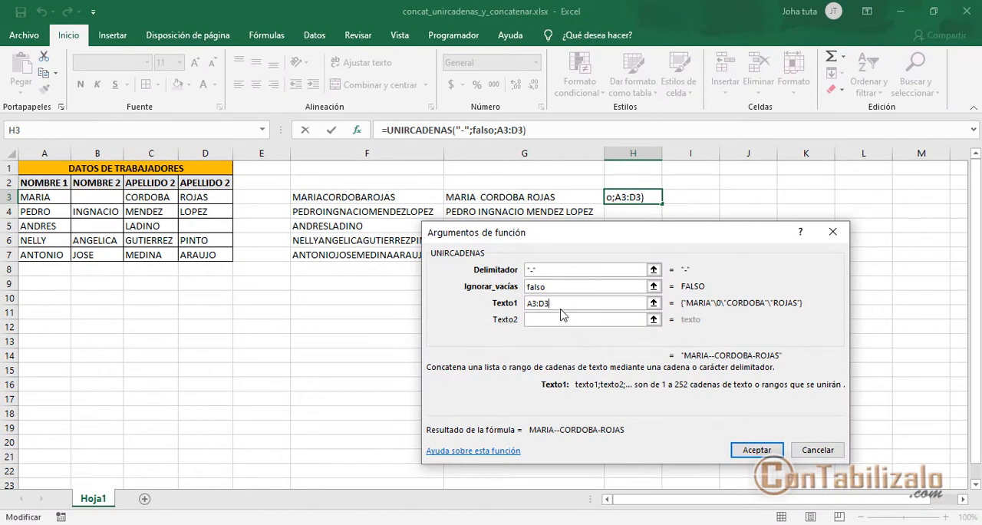
# - Set the Ignorar_vacías argument to verdadero and check the previewed result
pyautogui.doubleClick(559, 290)
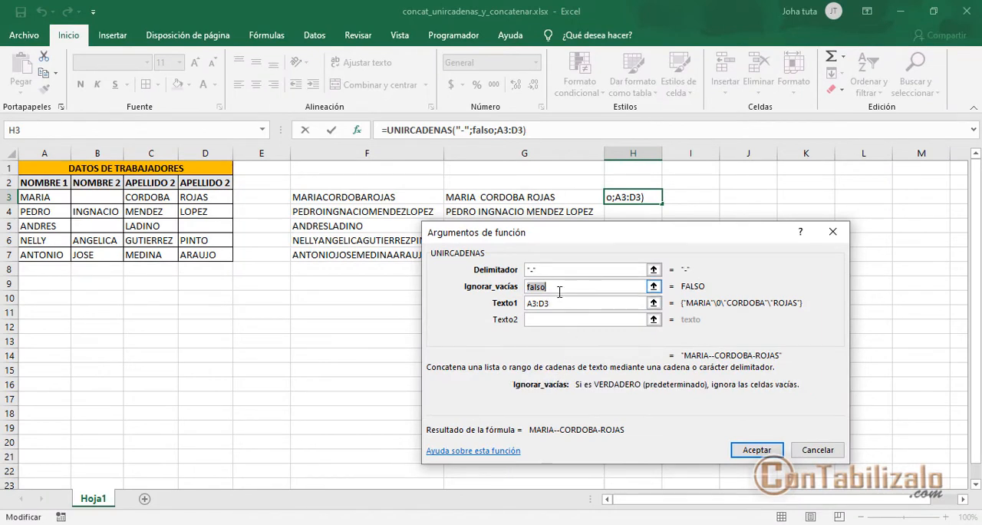
pyautogui.write('verdadero')
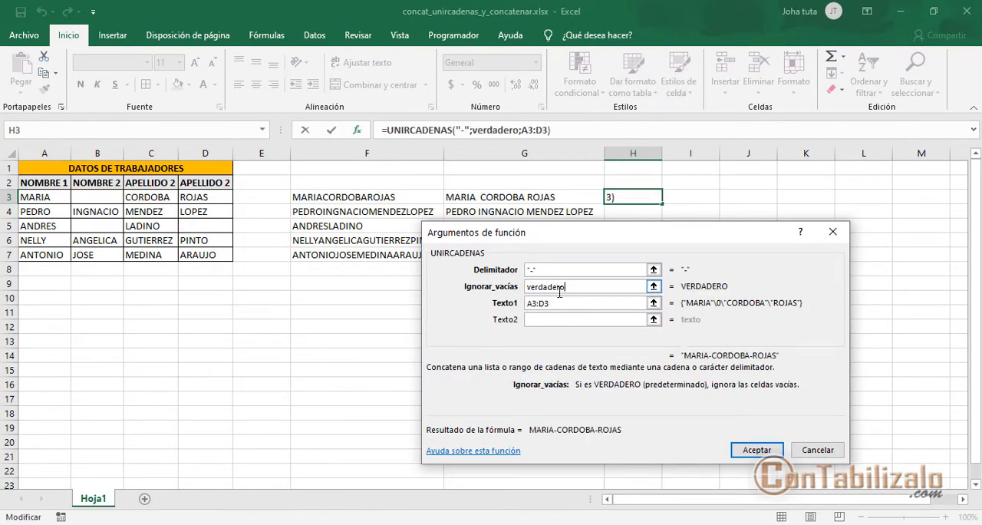
pyautogui.press('Tab')
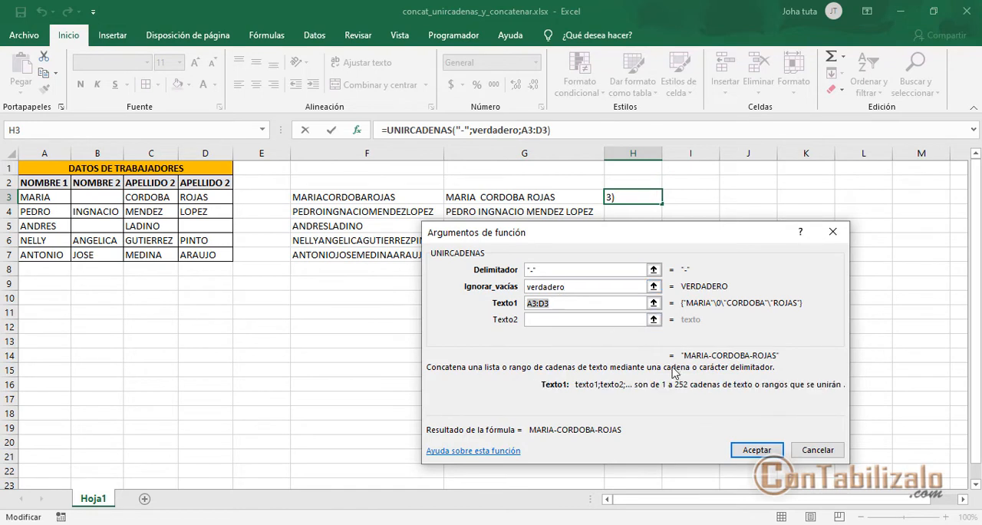
pyautogui.moveTo(682, 344)
pyautogui.mouseDown()
pyautogui.moveTo(734, 367)
pyautogui.moveTo(795, 364)
pyautogui.mouseUp()
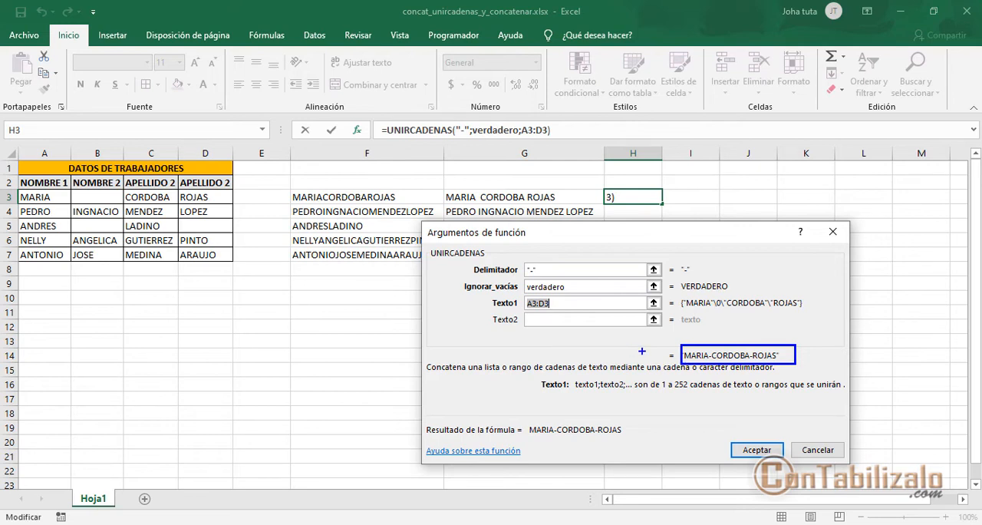
# - Set Delimitador to a quoted space " " and accept the UNIRCADENAS formula in H3
pyautogui.click(591, 269)
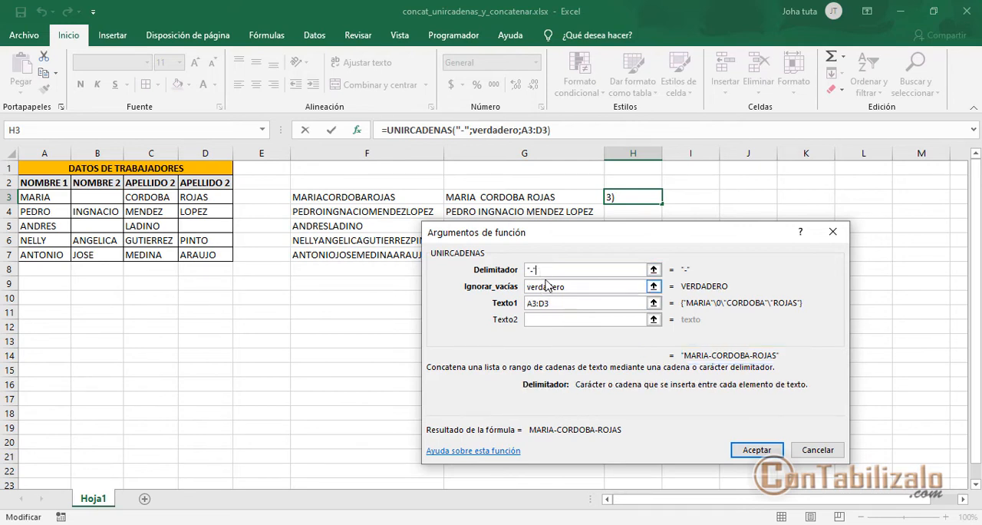
pyautogui.press('BackSpace')
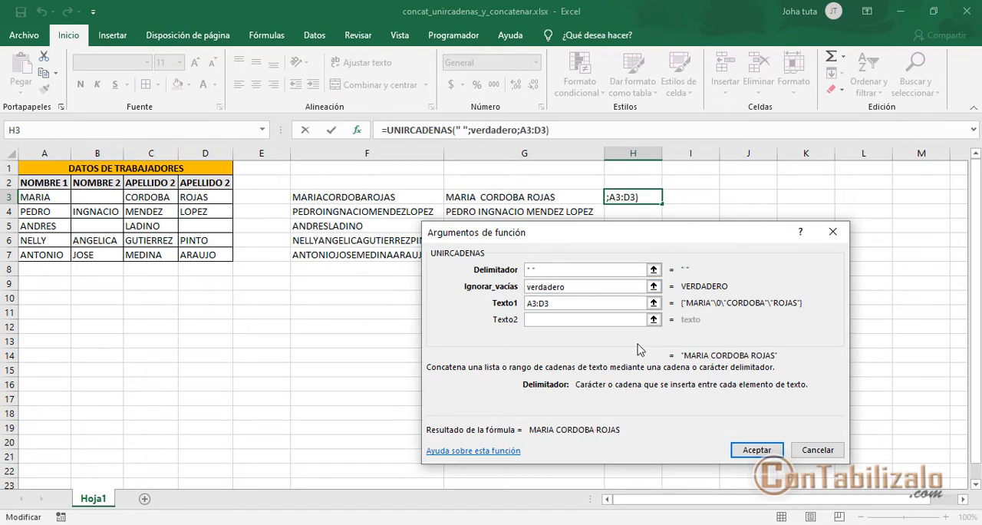
pyautogui.moveTo(676, 343); pyautogui.dragTo(795, 365)
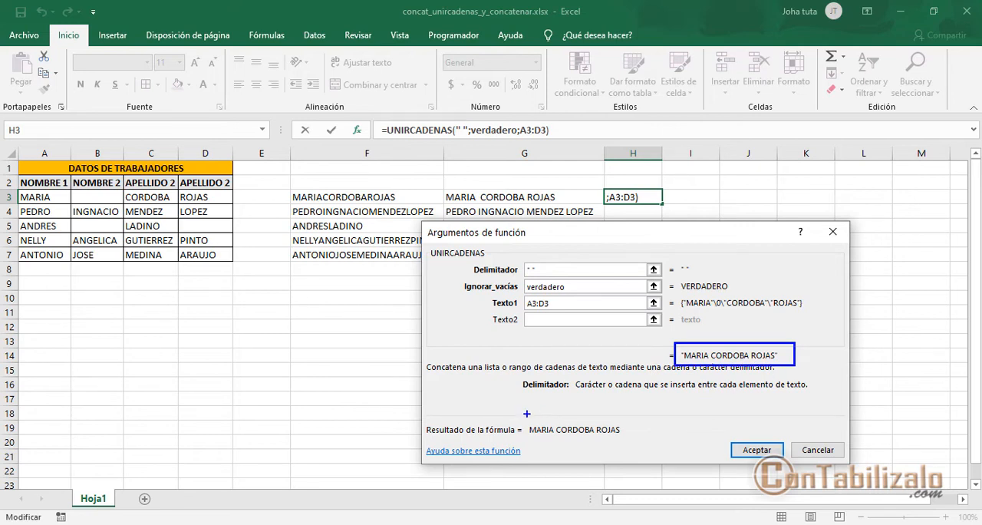
pyautogui.moveTo(525, 412)
pyautogui.mouseDown()
pyautogui.moveTo(532, 429)
pyautogui.moveTo(647, 443)
pyautogui.mouseUp()
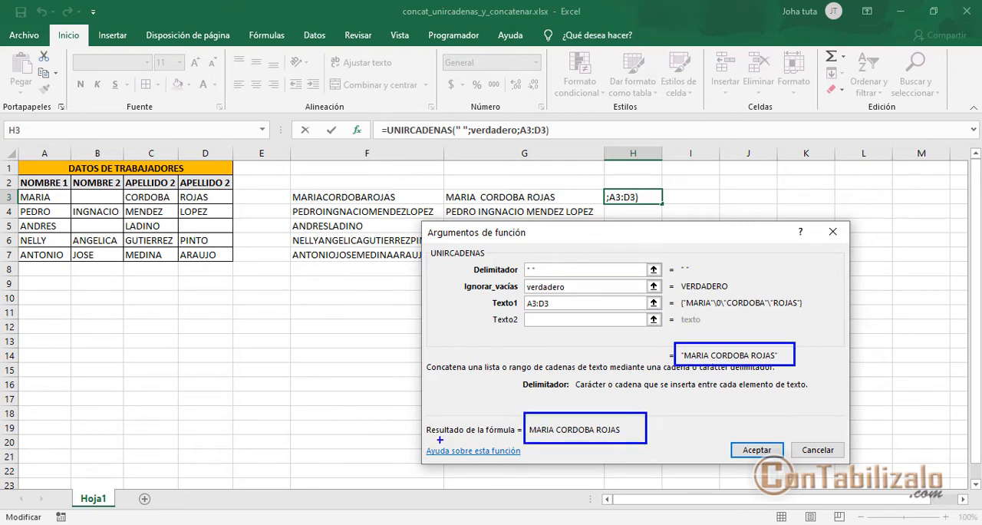
pyautogui.moveTo(428, 439); pyautogui.dragTo(507, 438)
pyautogui.press('Escape')
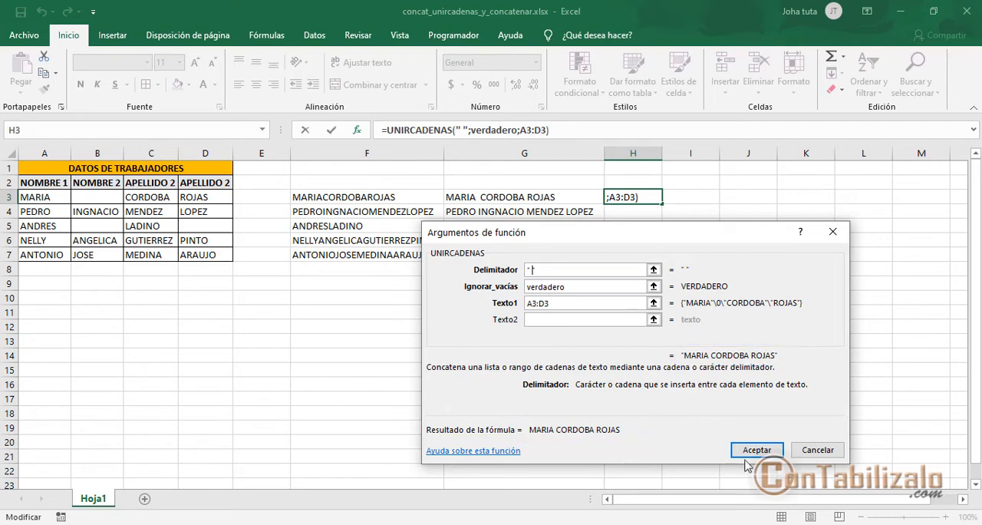
pyautogui.click(757, 450)
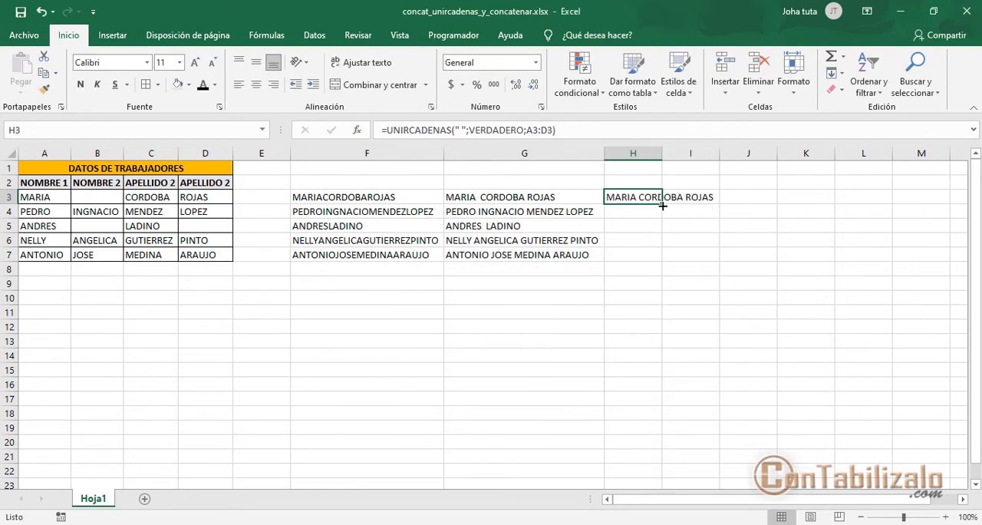
# - Fill the UNIRCADENAS formula of H3 down to row 7 and compare the names with the CONCATENAR columns
pyautogui.moveTo(662, 206); pyautogui.dragTo(664, 263)
pyautogui.click(695, 255)
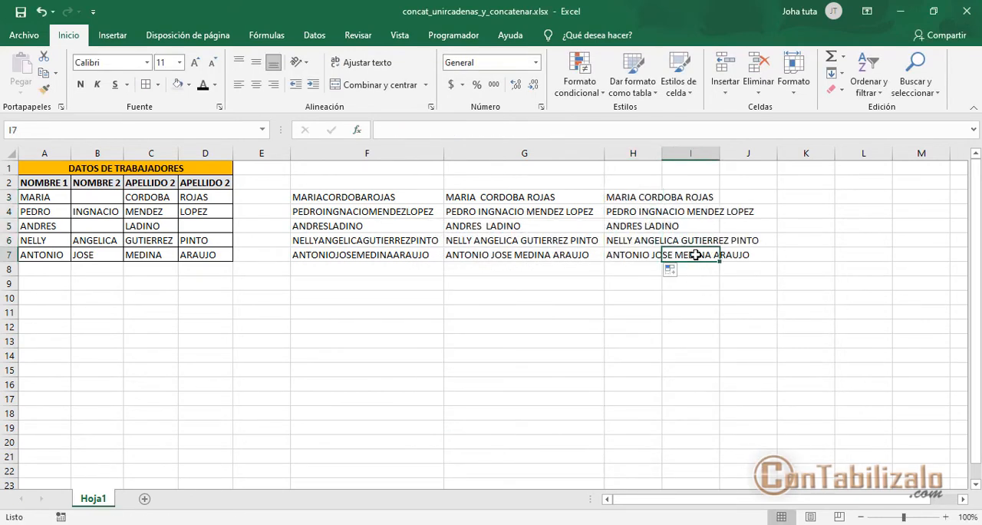
pyautogui.moveTo(604, 188)
pyautogui.mouseDown()
pyautogui.moveTo(665, 203)
pyautogui.moveTo(777, 266)
pyautogui.mouseUp()
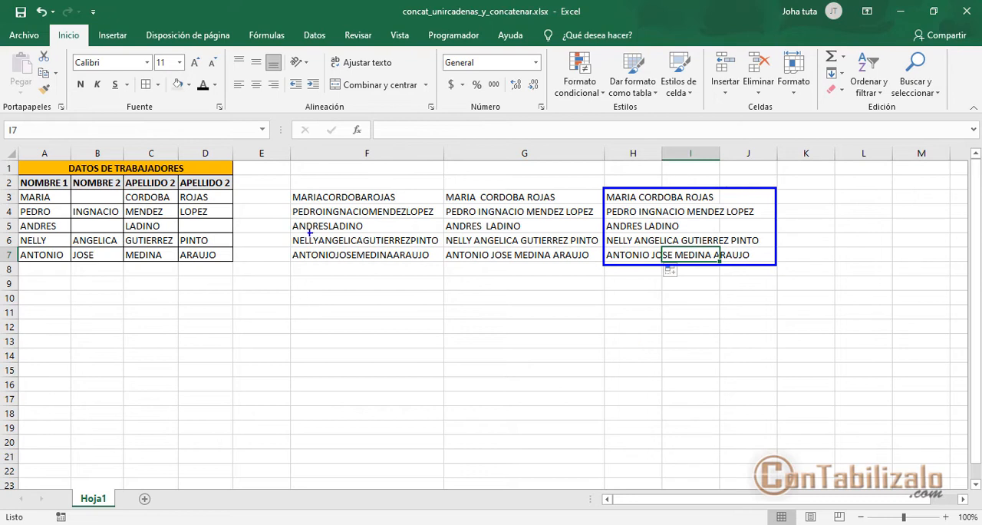
pyautogui.moveTo(285, 181)
pyautogui.mouseDown()
pyautogui.moveTo(608, 265)
pyautogui.moveTo(599, 266)
pyautogui.mouseUp()
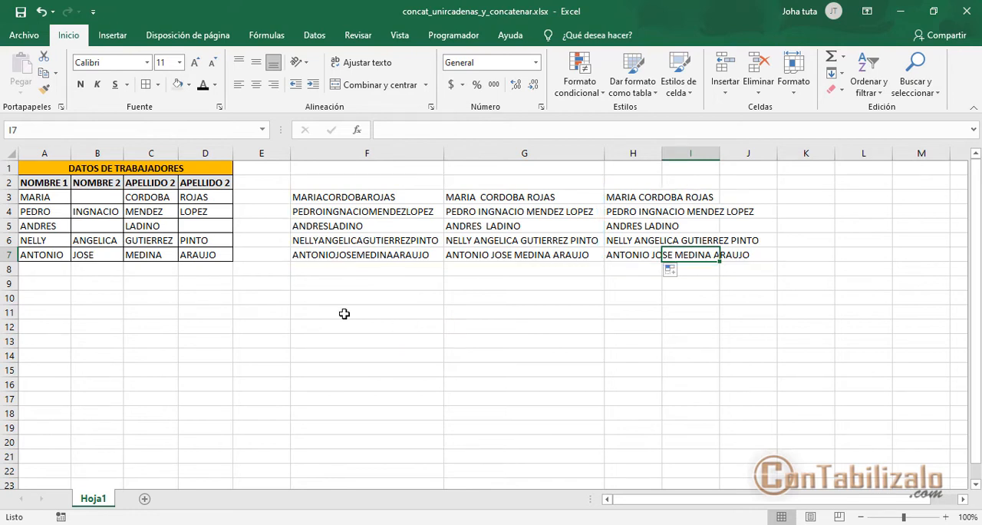
# - Hide columns F to H, which hold the joined names
pyautogui.moveTo(645, 154); pyautogui.dragTo(376, 151)
pyautogui.rightClick(378, 156)
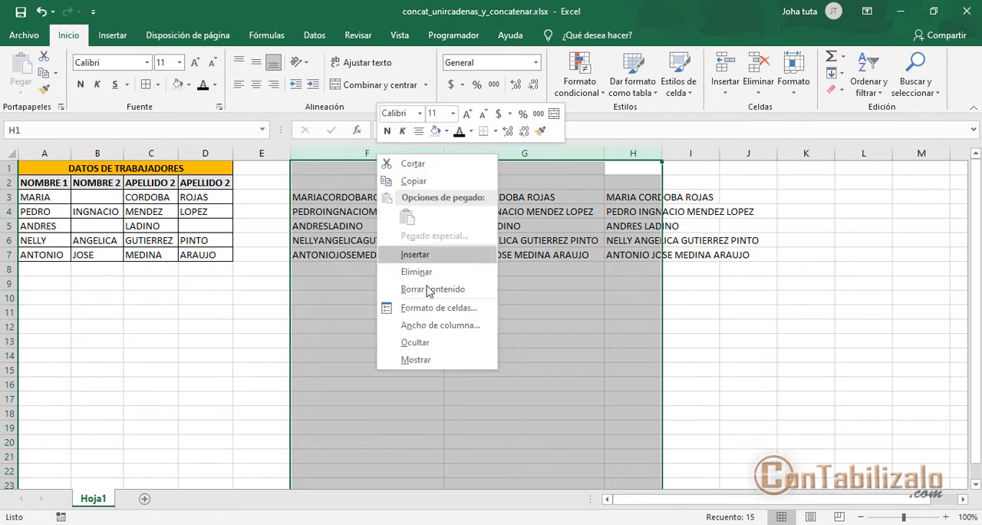
pyautogui.click(426, 345)
# - Begin a formula in I3 with =conca to list the matching text-joining functions
pyautogui.click(325, 198)
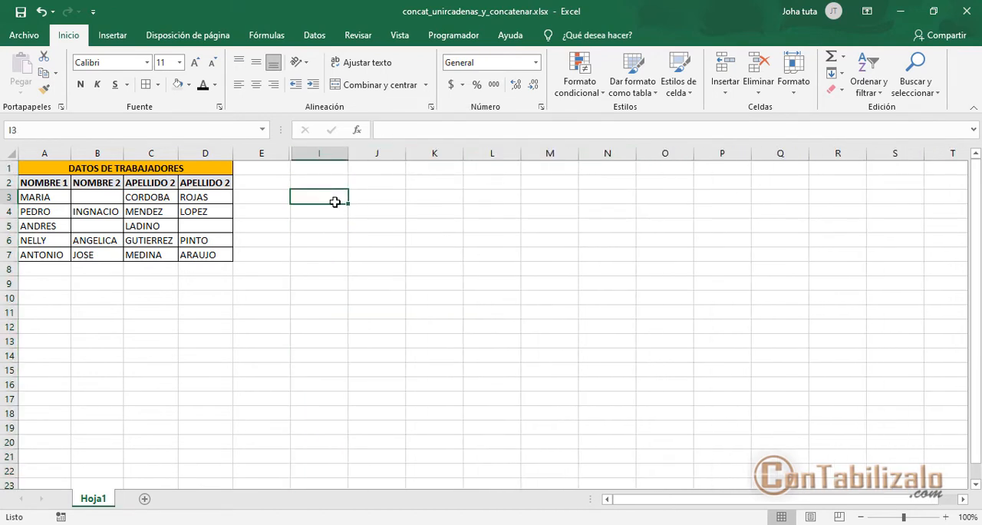
pyautogui.write('=')
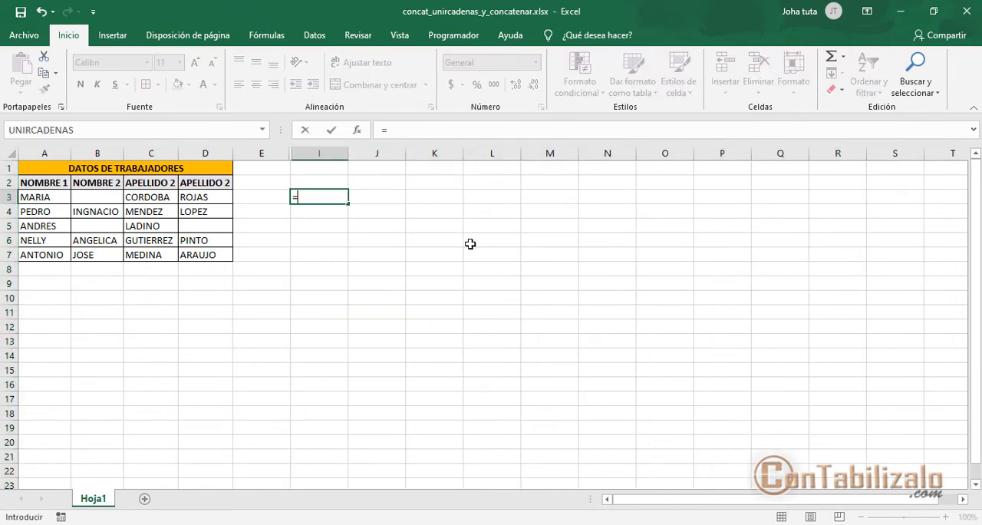
pyautogui.write('con')
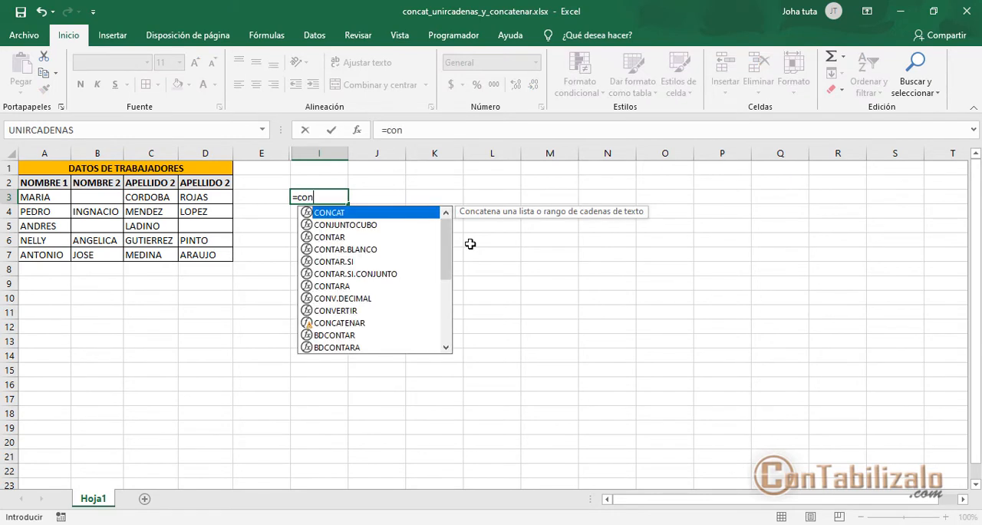
pyautogui.write('ca')
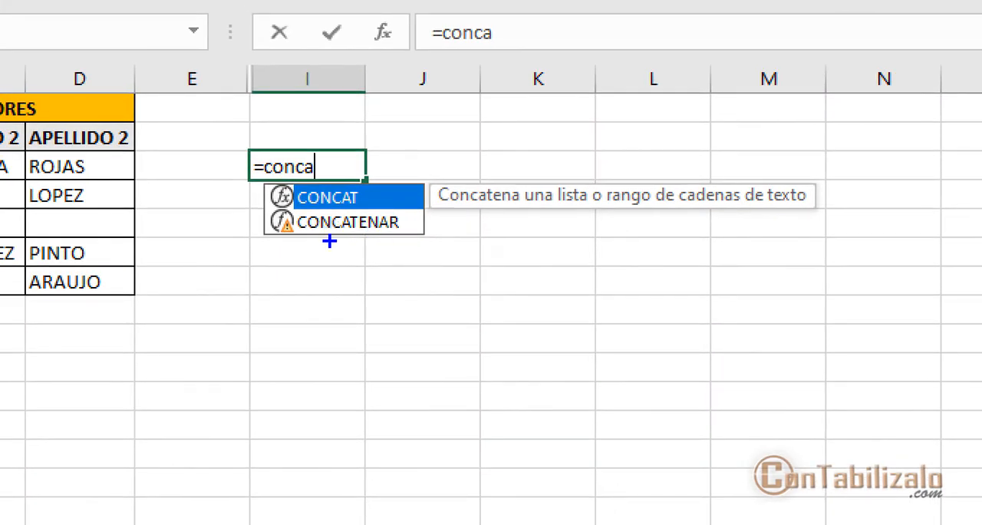
pyautogui.moveTo(309, 236); pyautogui.dragTo(445, 236)
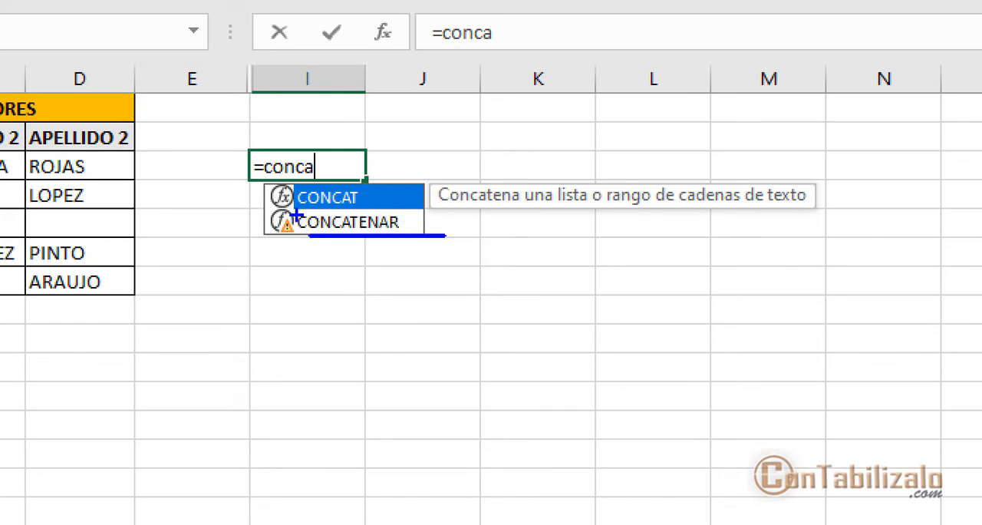
pyautogui.moveTo(297, 210); pyautogui.dragTo(384, 209)
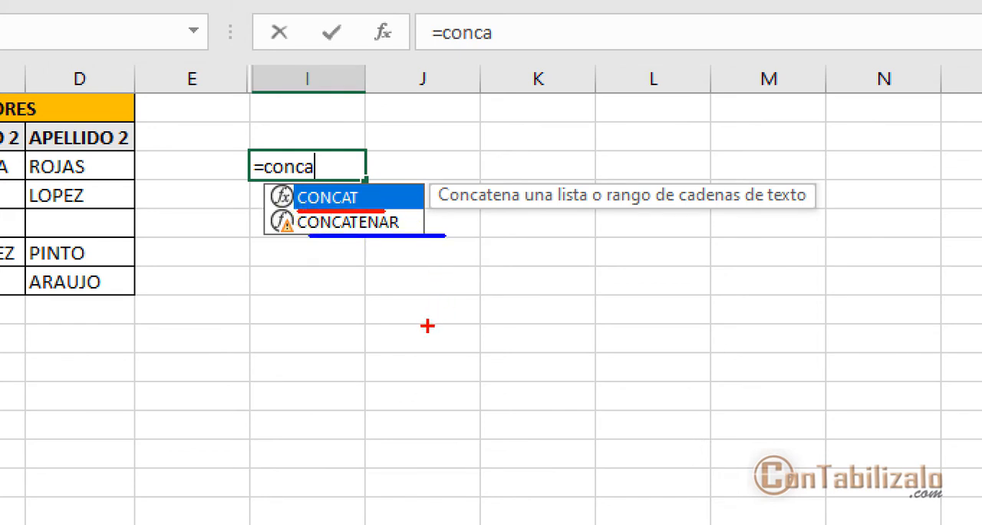
pyautogui.moveTo(404, 247)
pyautogui.mouseDown()
pyautogui.moveTo(401, 179)
pyautogui.moveTo(358, 201)
pyautogui.mouseUp()
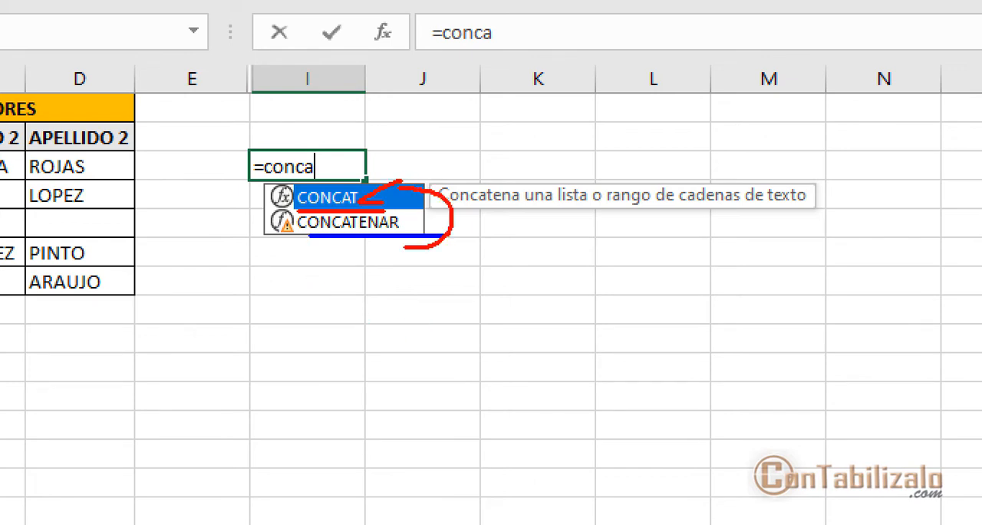
pyautogui.moveTo(346, 239); pyautogui.dragTo(346, 345)
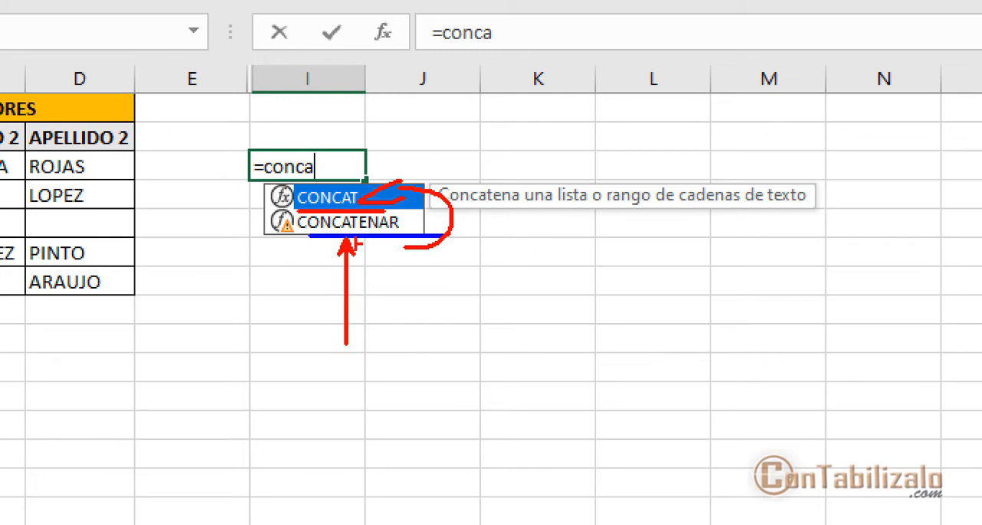
pyautogui.moveTo(264, 213)
pyautogui.mouseDown()
pyautogui.moveTo(307, 242)
pyautogui.moveTo(283, 414)
pyautogui.mouseUp()
pyautogui.write('t')
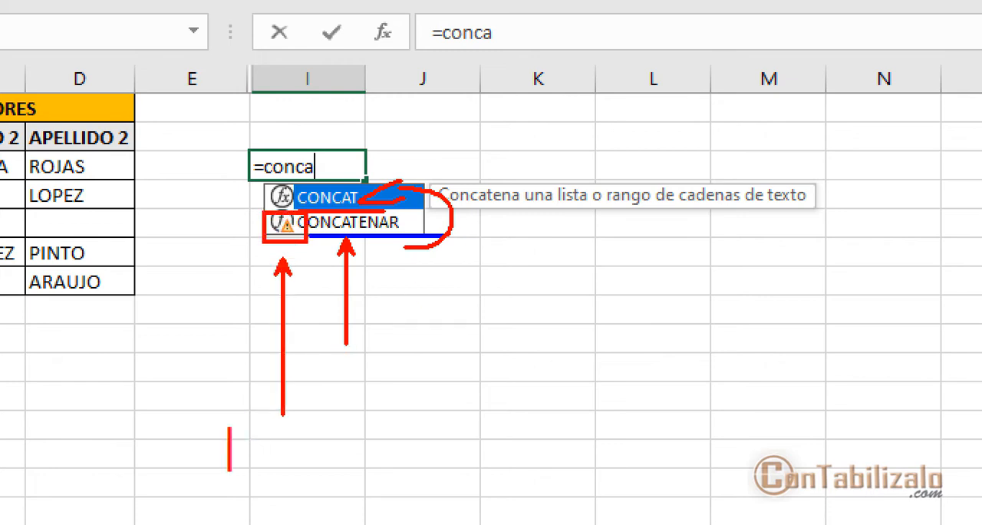
pyautogui.write('obseleta')
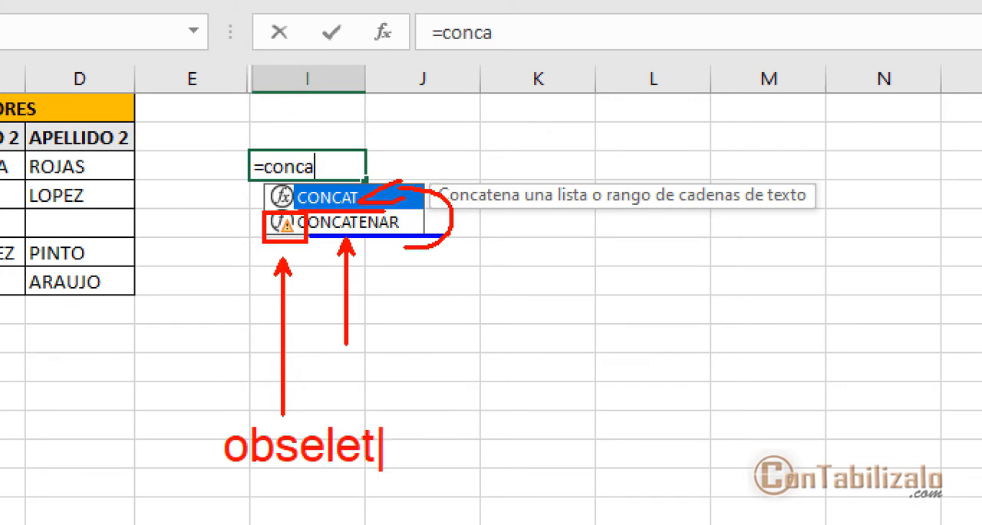
pyautogui.press('BackSpace')
pyautogui.press('BackSpace')
pyautogui.press('BackSpace')
pyautogui.press('BackSpace')
pyautogui.press('BackSpace')
pyautogui.write('oleta')
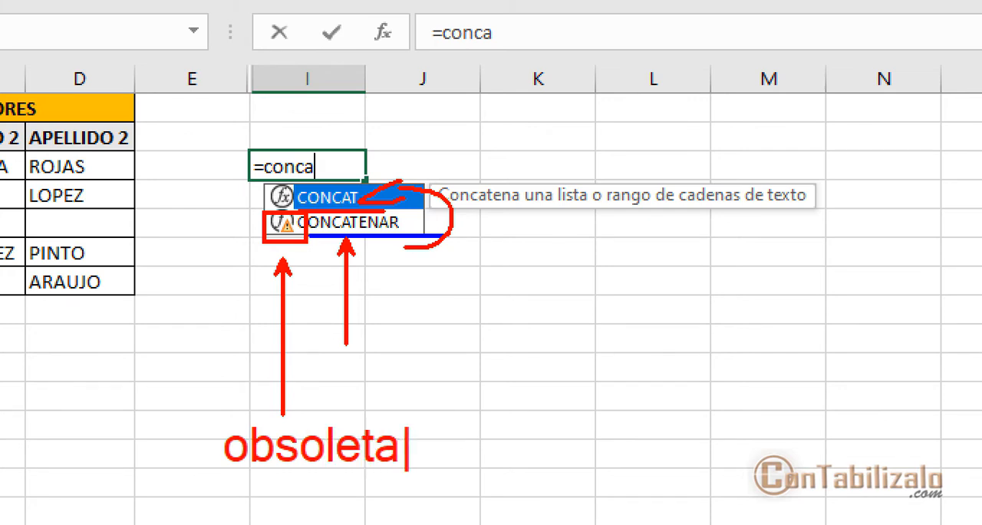
pyautogui.press('Escape')
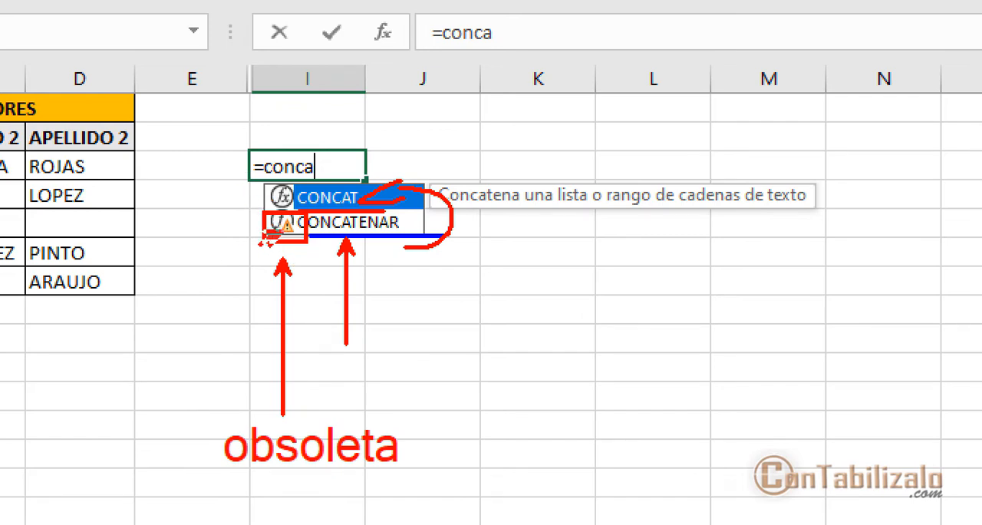
pyautogui.moveTo(222, 265); pyautogui.dragTo(278, 230)
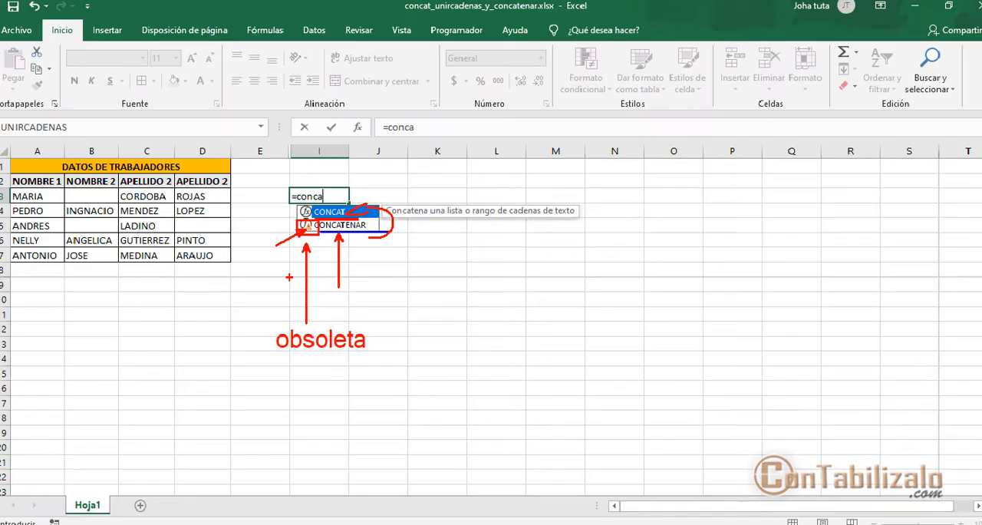
pyautogui.press('Escape')
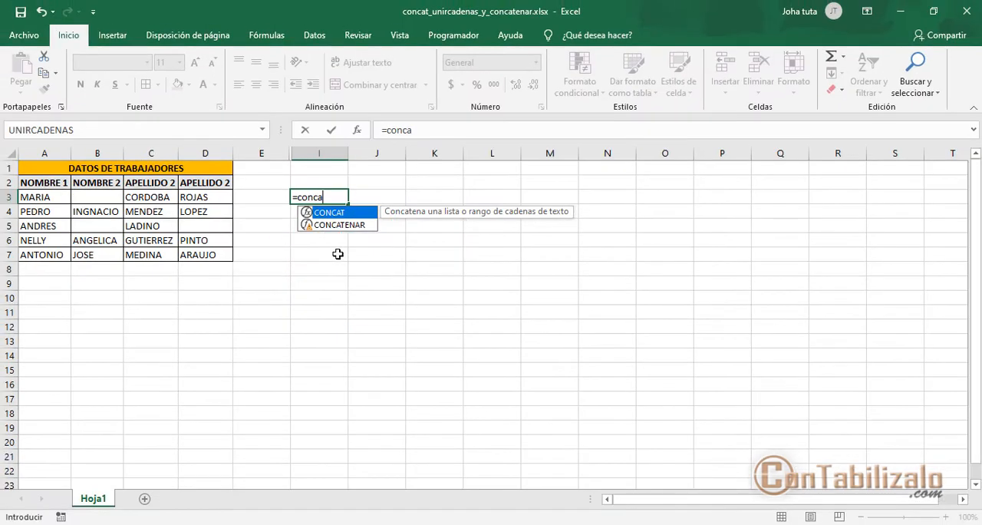
# - Complete the formula in I3 as =CONCAT(A3:D3) and fill it down to row 7
pyautogui.doubleClick(325, 214)
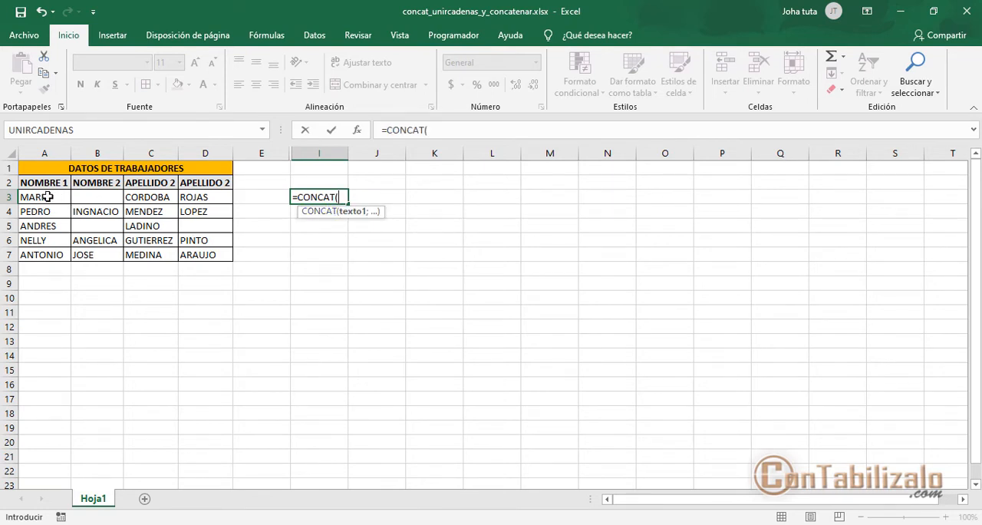
pyautogui.moveTo(47, 196); pyautogui.dragTo(204, 197)
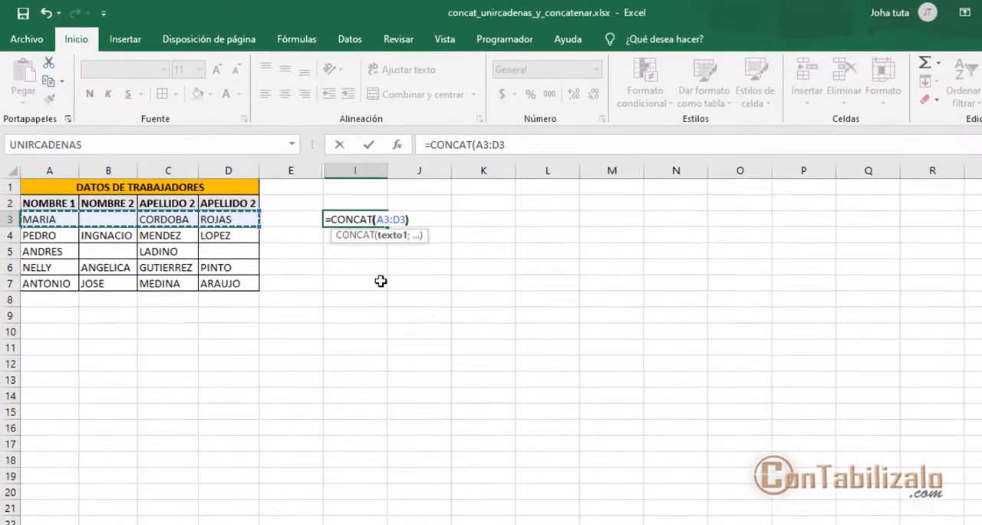
pyautogui.write(')')
pyautogui.press('Return')
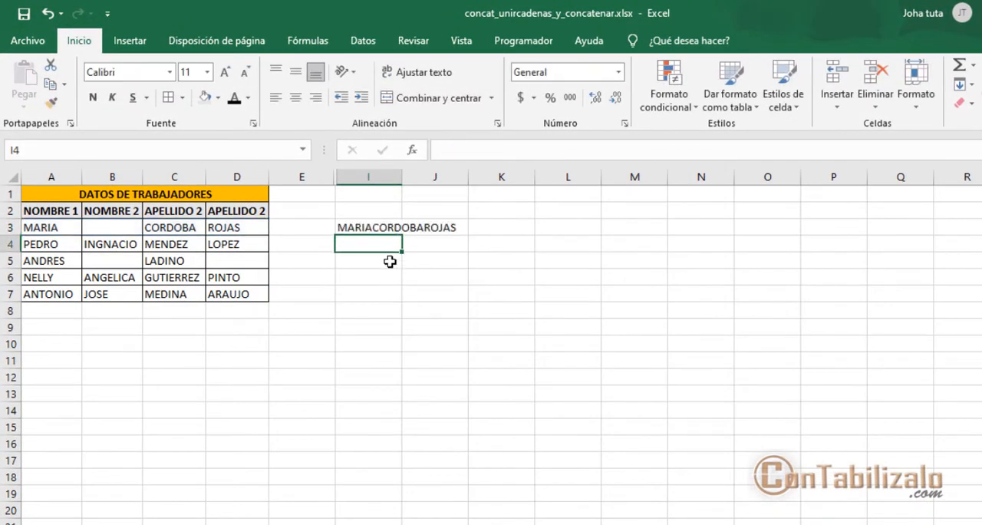
pyautogui.click(380, 232)
pyautogui.doubleClick(401, 233)
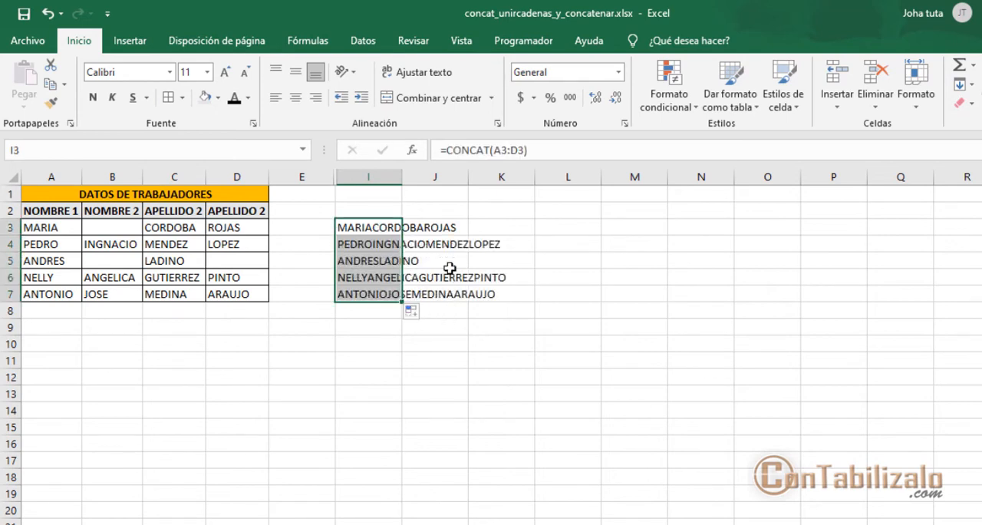
# - Enter the formula =CONCATENAR(A3:D3) in J3 and check its result
pyautogui.click(426, 231)
pyautogui.write('=')
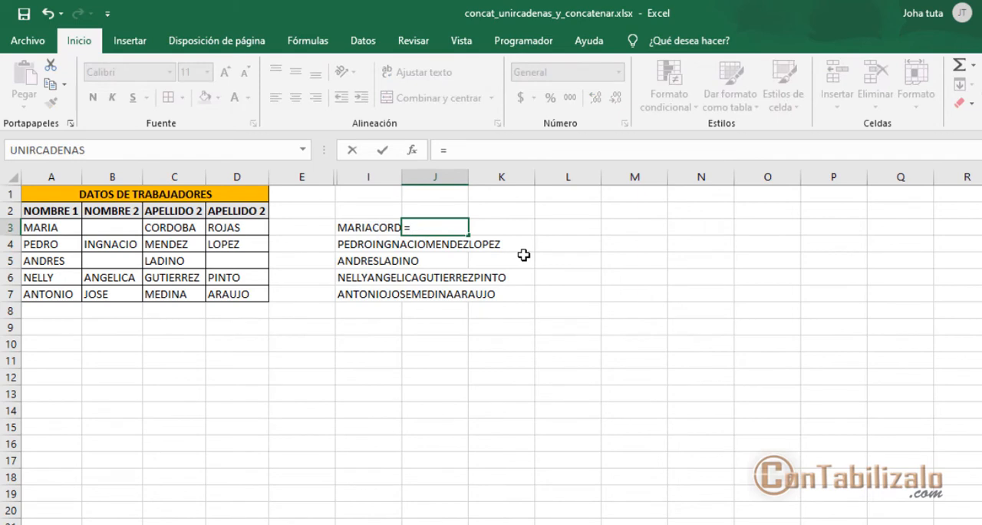
pyautogui.write('conca')
pyautogui.press('Down')
pyautogui.press('Tab')
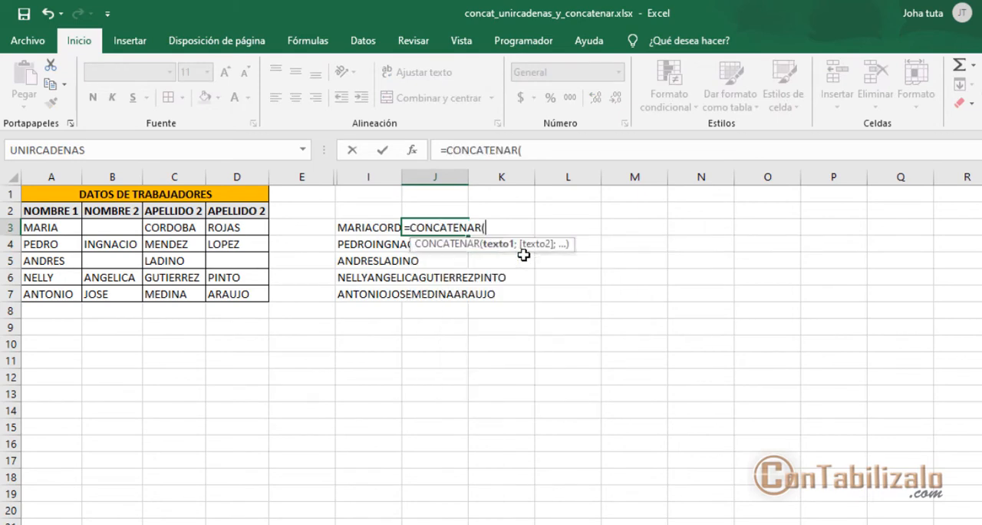
pyautogui.moveTo(54, 227); pyautogui.dragTo(234, 231)
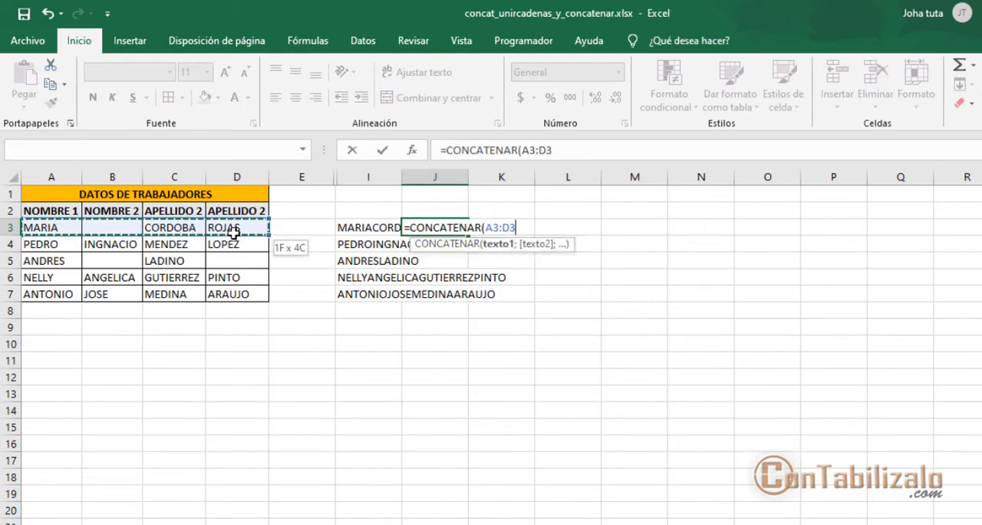
pyautogui.write(')')
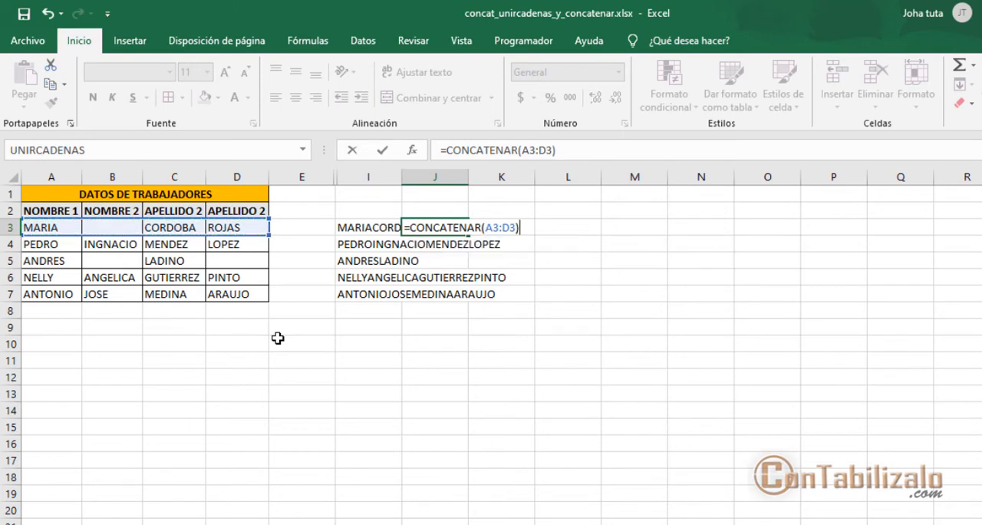
pyautogui.press('Return')
pyautogui.click(428, 226)
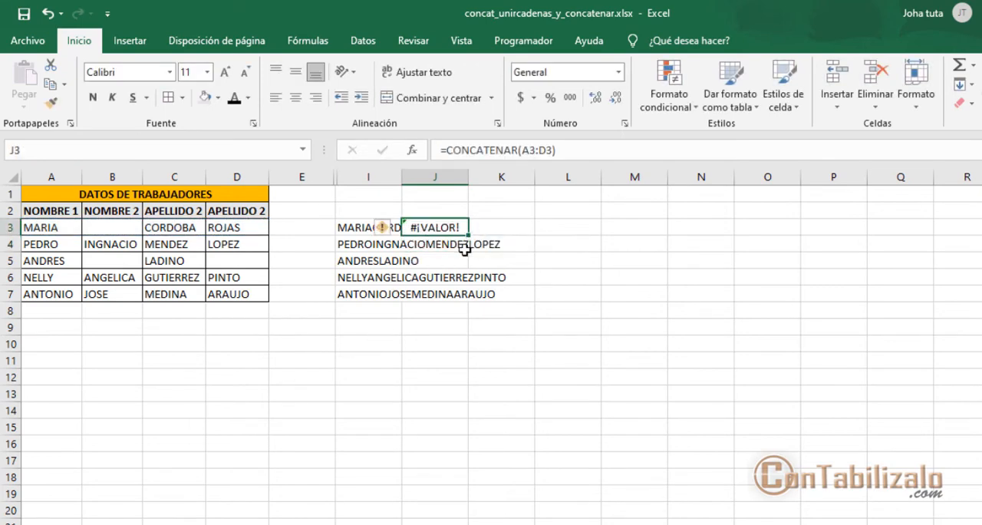
pyautogui.hotkey('ctrl', '2')
pyautogui.moveTo(403, 212); pyautogui.dragTo(487, 237)
pyautogui.press('Escape')
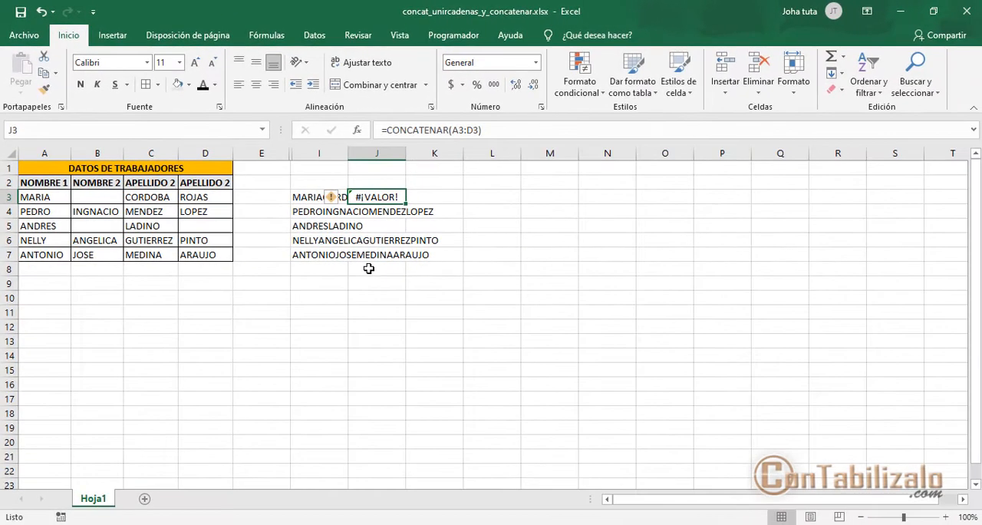
# - Unhide columns F to H between columns E and I
pyautogui.moveTo(300, 164); pyautogui.dragTo(384, 154)
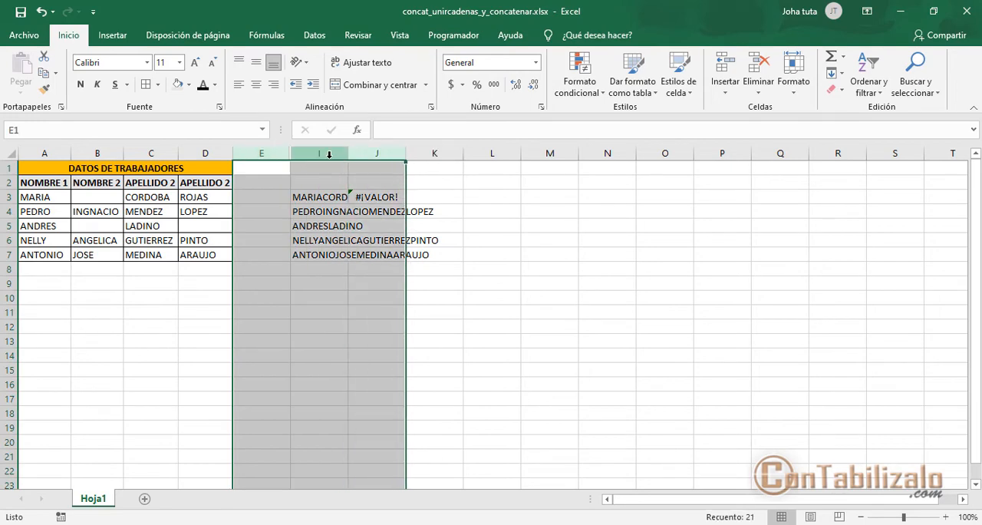
pyautogui.rightClick(323, 157)
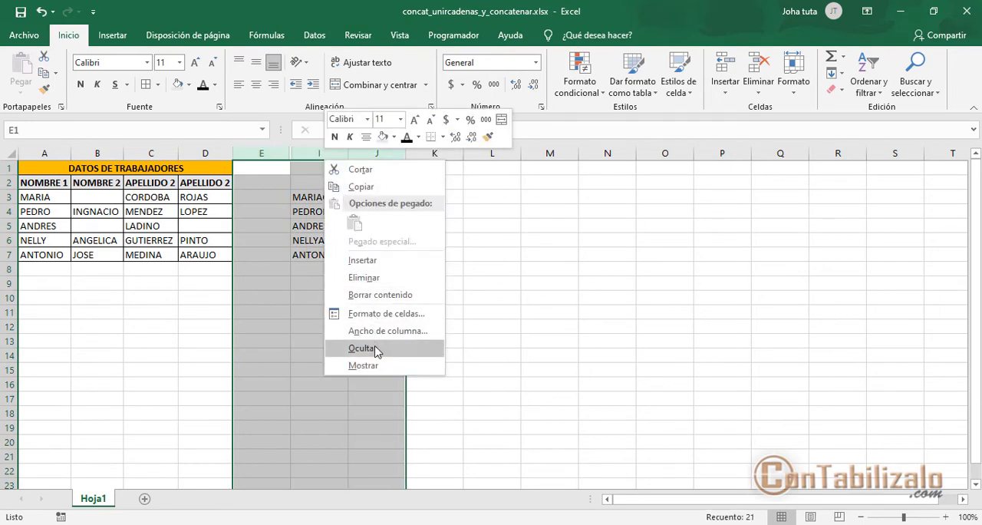
pyautogui.click(363, 366)
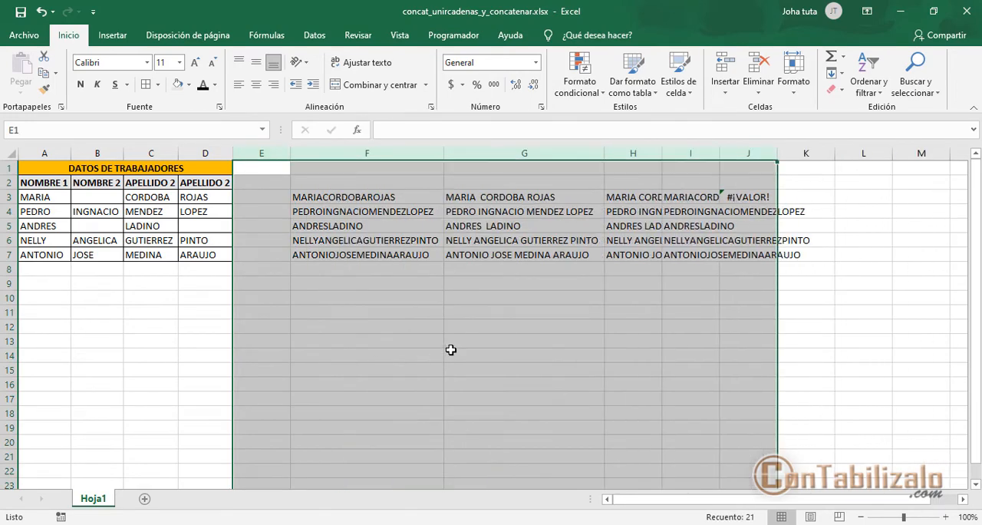
# - Examine the UNIRCADENAS formula in H3, including its delimiter, ignore-empty argument and cell range
pyautogui.click(631, 202)
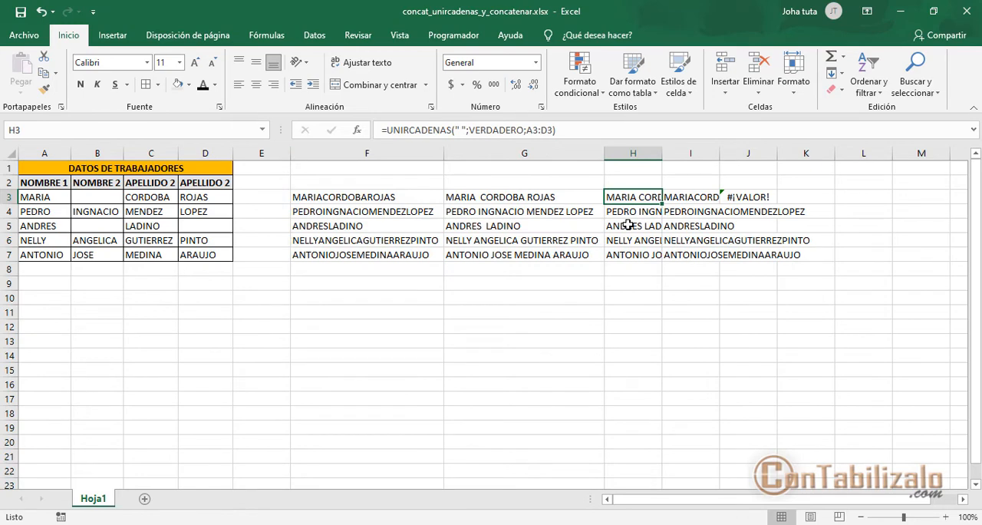
pyautogui.hotkey('ctrl', '1')
pyautogui.click(476, 154)
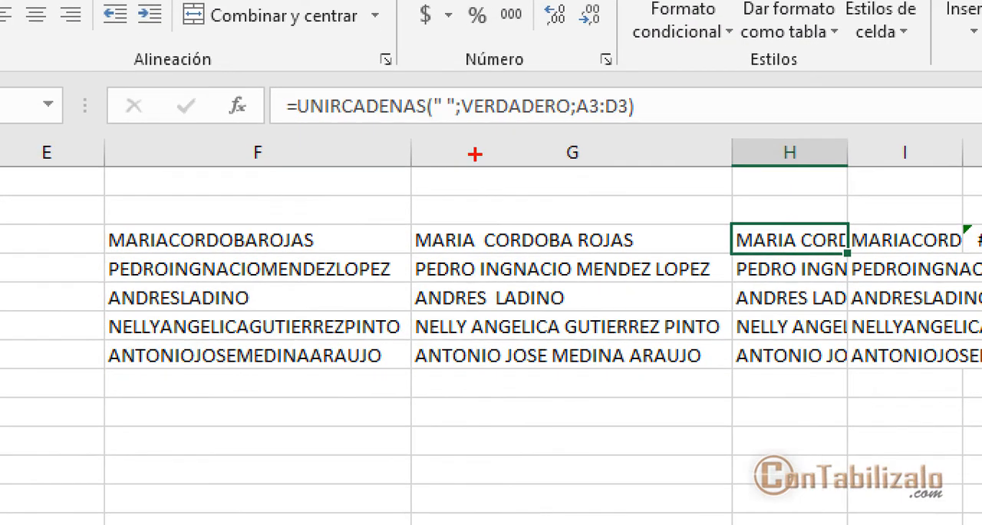
pyautogui.moveTo(275, 87)
pyautogui.mouseDown()
pyautogui.moveTo(444, 136)
pyautogui.moveTo(443, 188)
pyautogui.mouseUp()
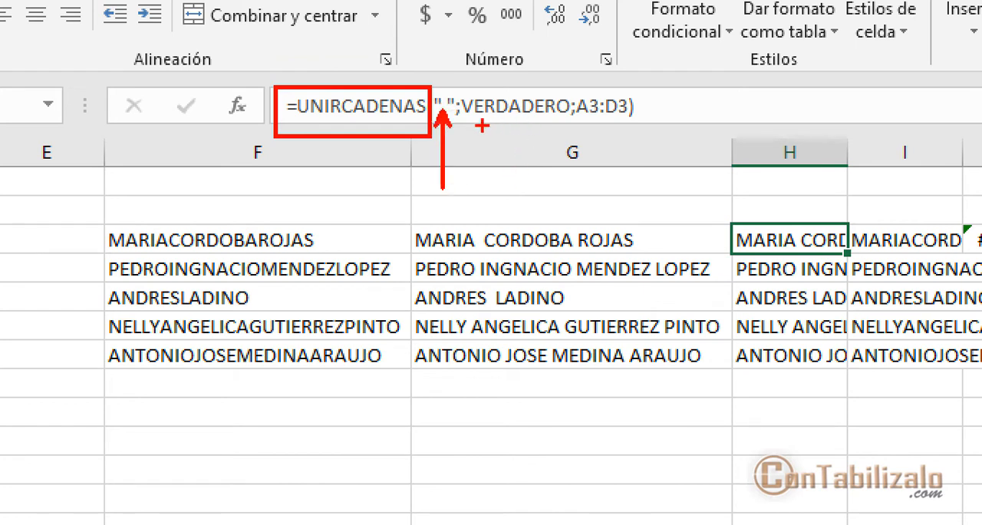
pyautogui.moveTo(482, 125)
pyautogui.mouseDown()
pyautogui.moveTo(559, 126)
pyautogui.moveTo(537, 125)
pyautogui.moveTo(536, 254)
pyautogui.mouseUp()
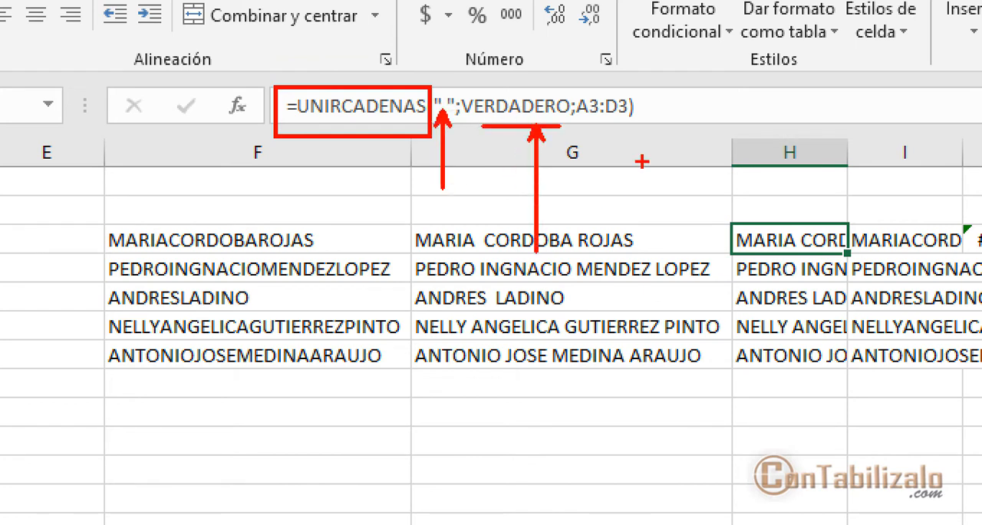
pyautogui.moveTo(571, 86)
pyautogui.mouseDown()
pyautogui.moveTo(625, 124)
pyautogui.moveTo(625, 238)
pyautogui.mouseUp()
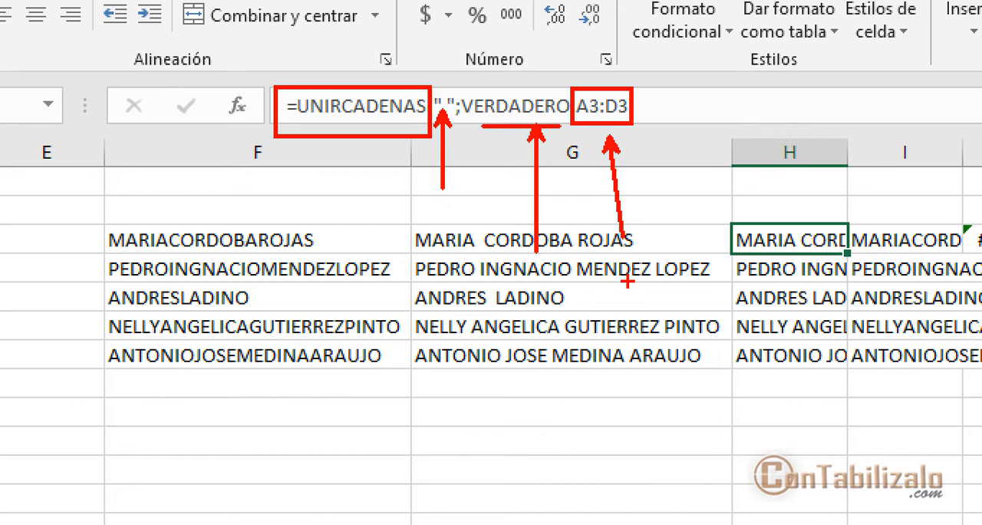
pyautogui.moveTo(302, 123); pyautogui.dragTo(426, 124)
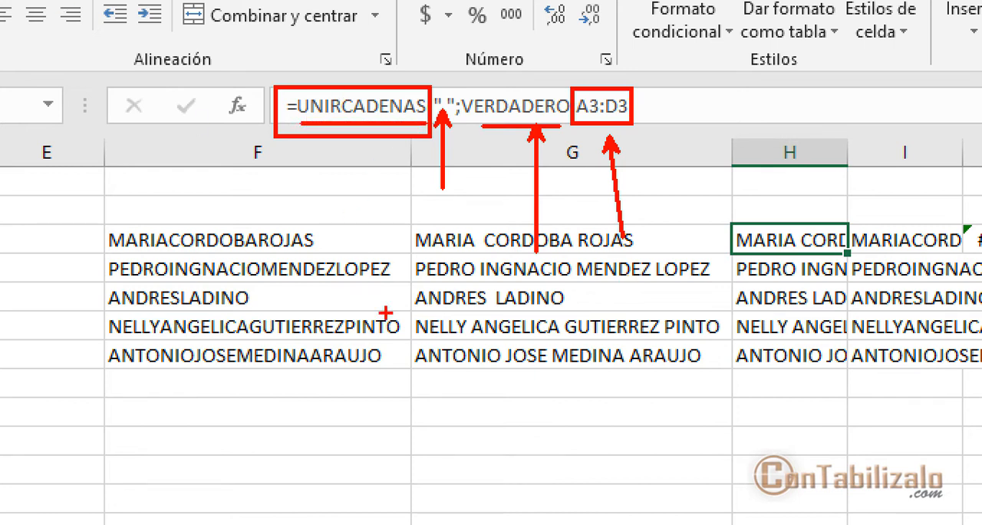
pyautogui.press('Escape')
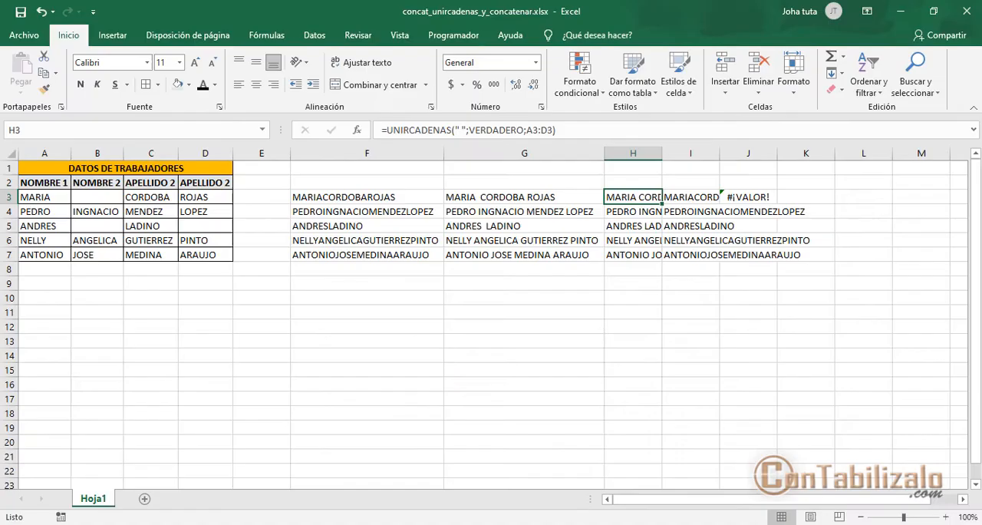
# - Enter the formula =A3&B3&C3 in K3 and fill it down to row 7
pyautogui.click(800, 198)
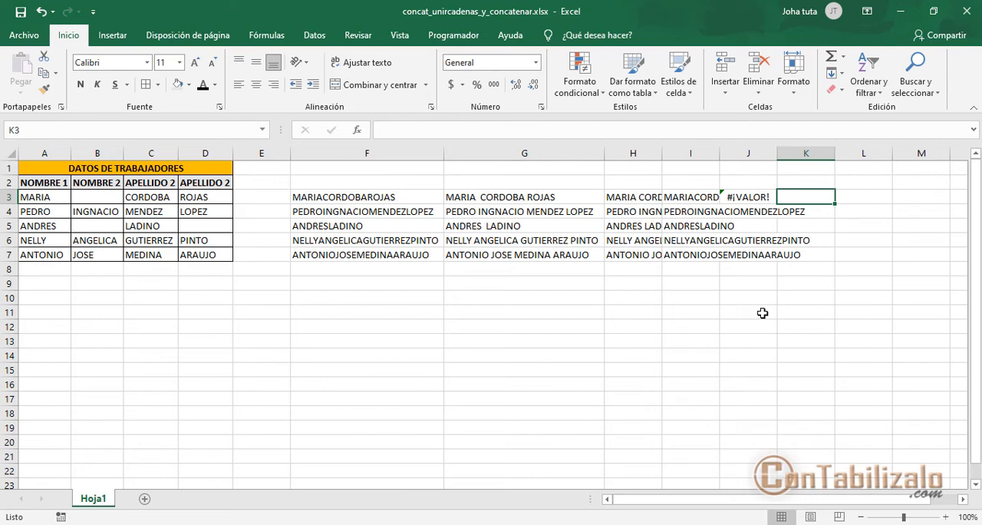
pyautogui.write('=')
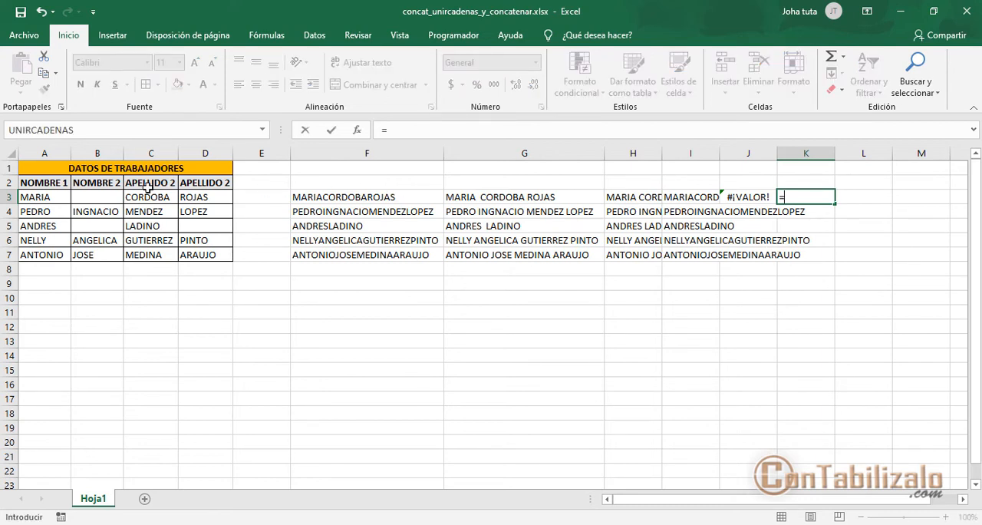
pyautogui.click(65, 197)
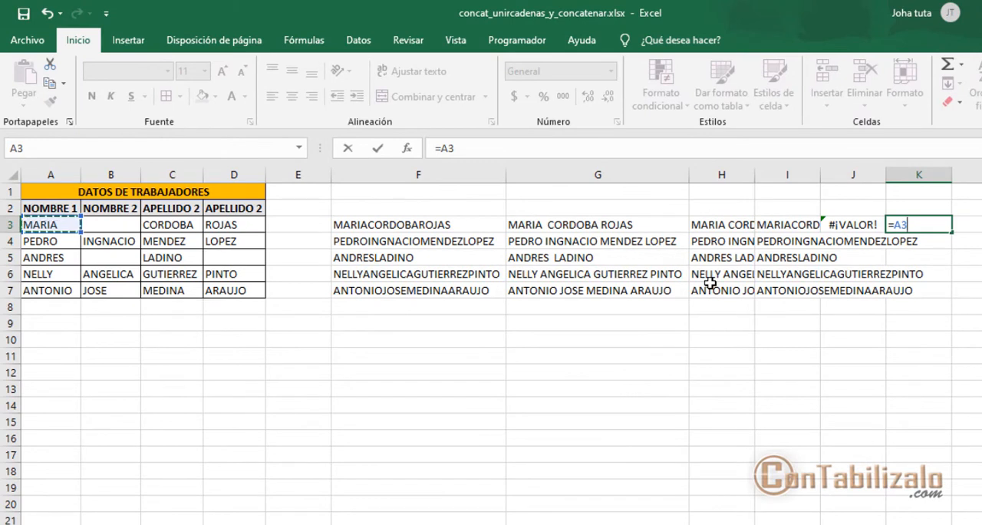
pyautogui.write('&')
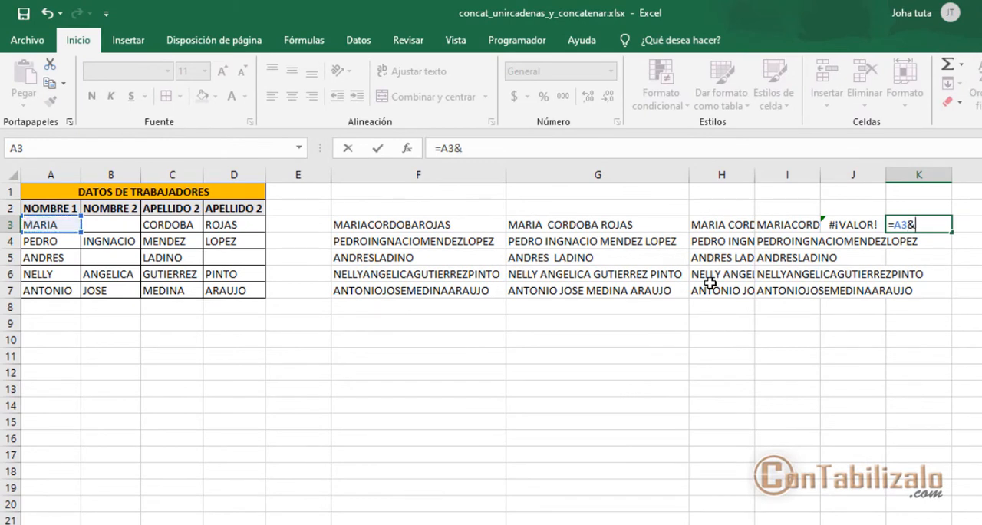
pyautogui.click(117, 228)
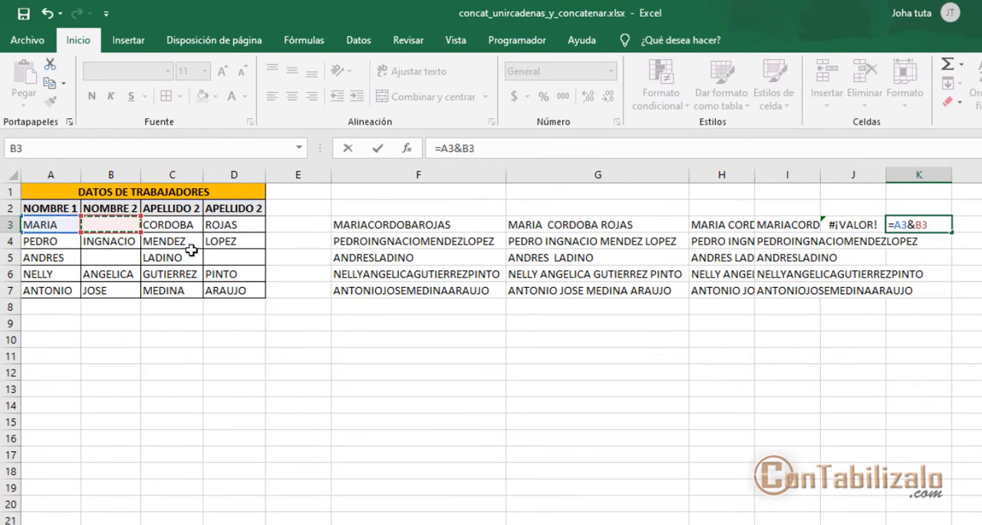
pyautogui.write('&')
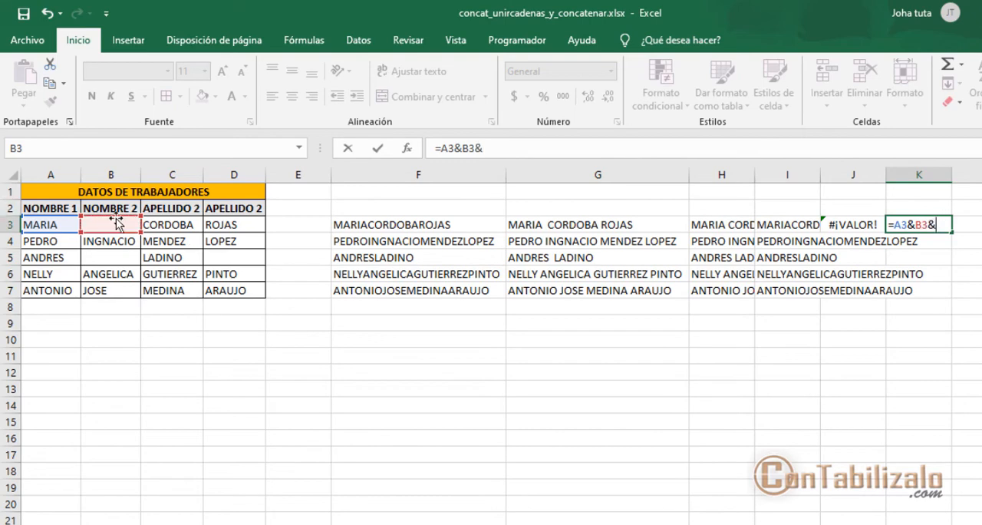
pyautogui.click(150, 224)
pyautogui.press('Return')
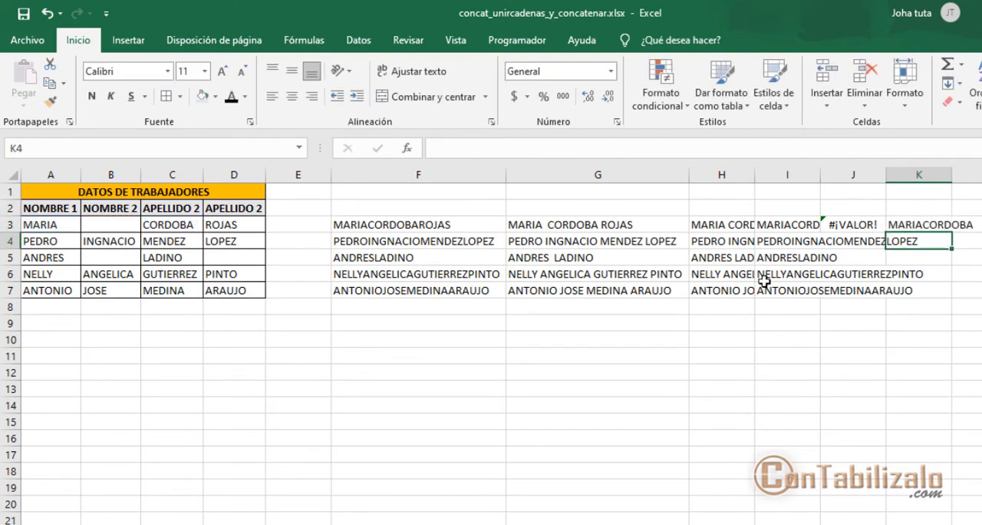
pyautogui.click(928, 225)
pyautogui.moveTo(950, 232); pyautogui.dragTo(950, 298)
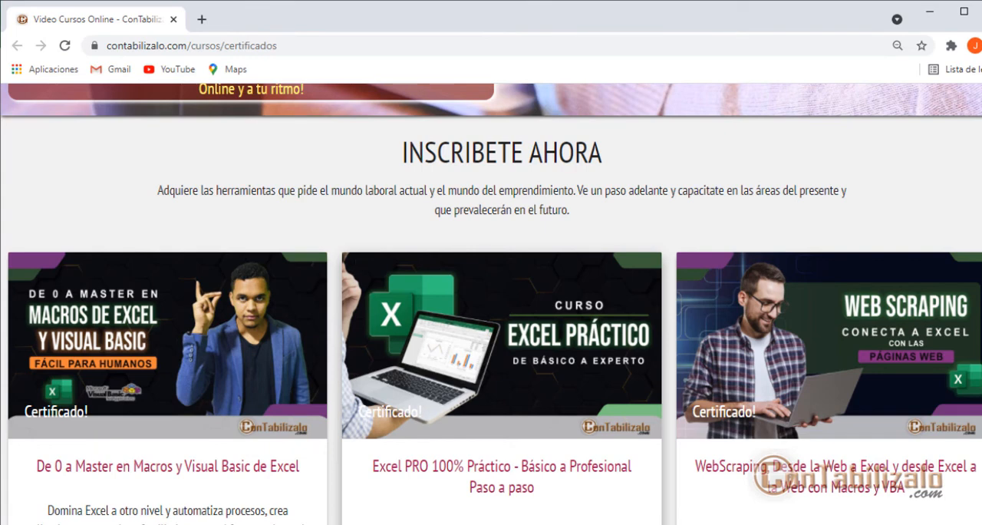
pyautogui.moveTo(29, 224)
pyautogui.mouseDown()
pyautogui.moveTo(215, 399)
pyautogui.moveTo(882, 516)
pyautogui.moveTo(977, 522)
pyautogui.mouseUp()
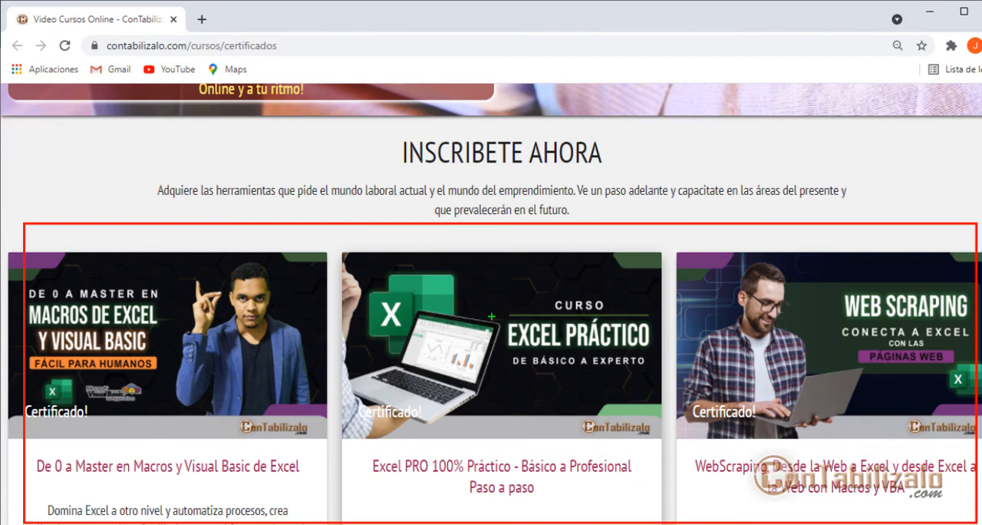
pyautogui.moveTo(476, 289)
pyautogui.mouseDown()
pyautogui.moveTo(584, 322)
pyautogui.moveTo(658, 393)
pyautogui.mouseUp()
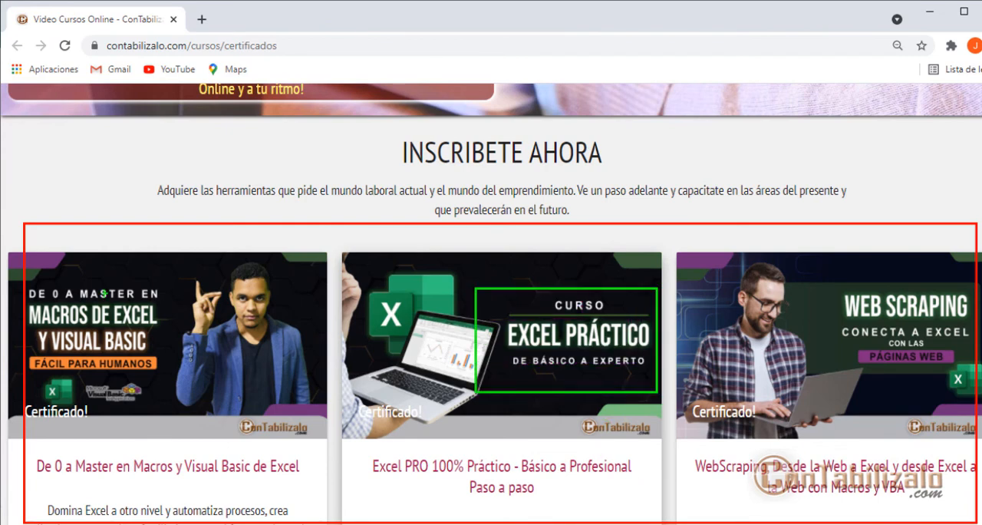
pyautogui.moveTo(17, 273); pyautogui.dragTo(214, 398)
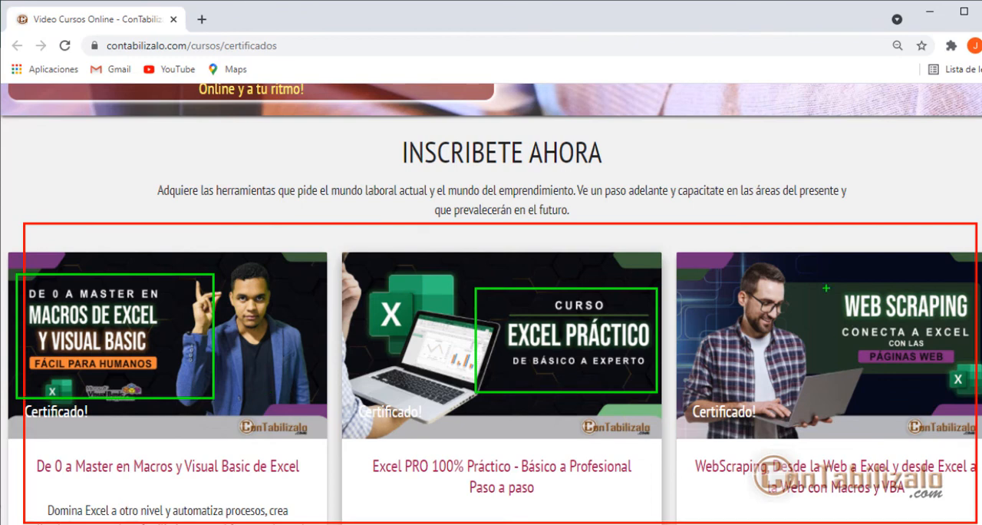
pyautogui.moveTo(821, 270); pyautogui.dragTo(977, 380)
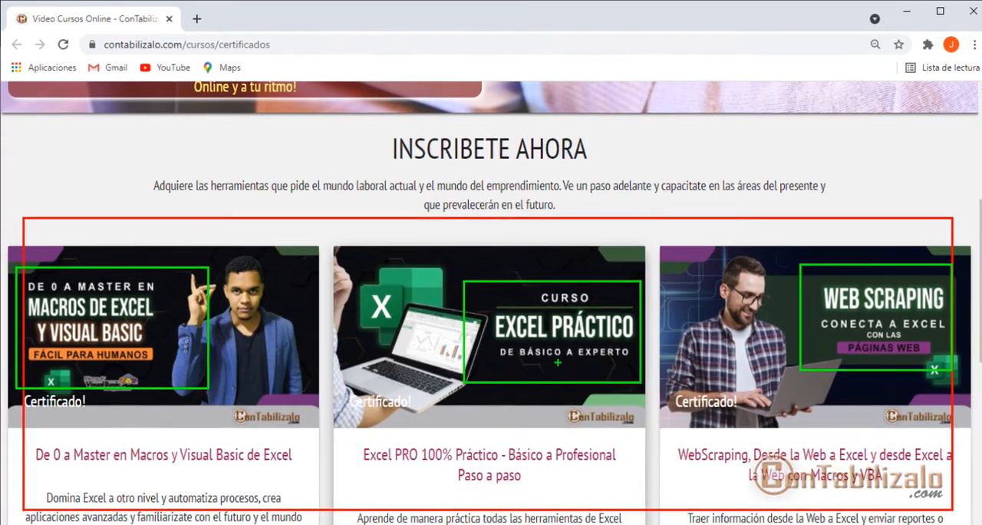
pyautogui.press('Escape')
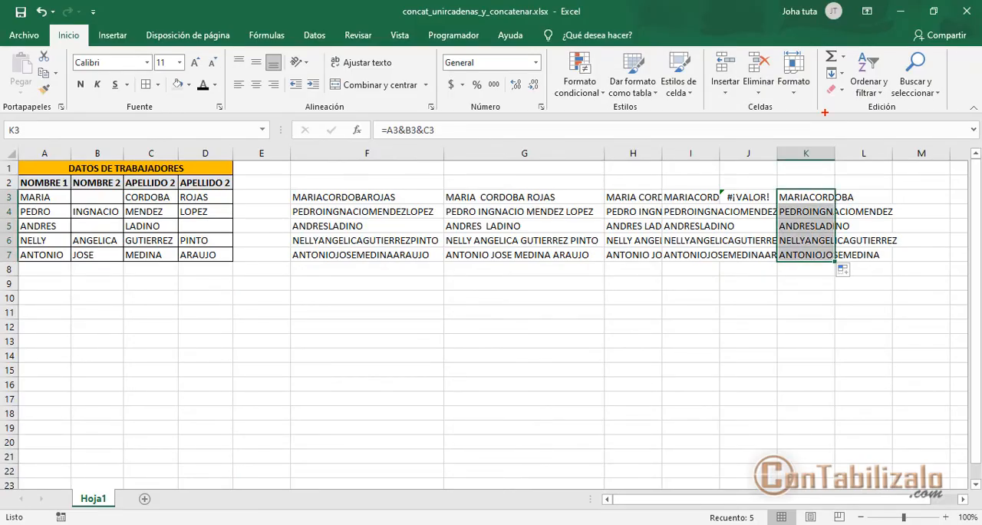
pyautogui.moveTo(799, 7); pyautogui.dragTo(970, 69)
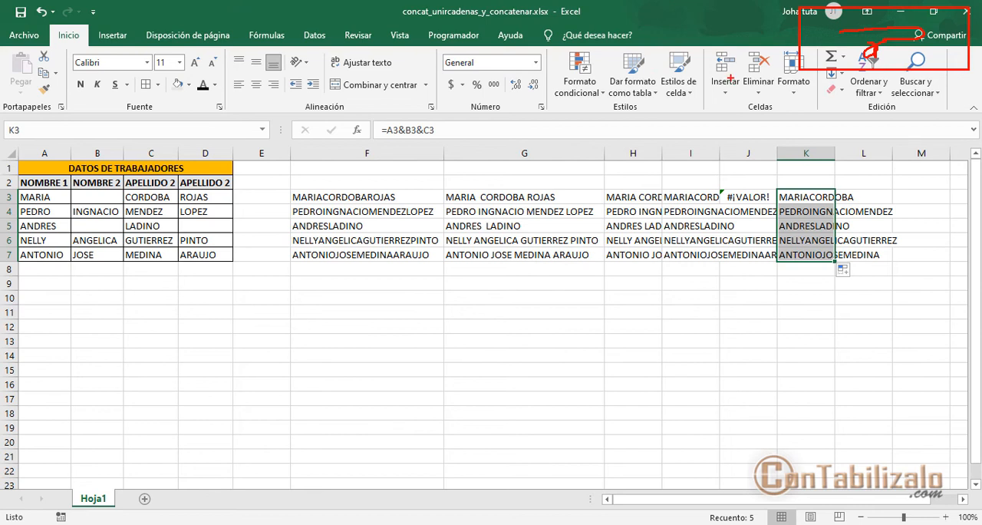
pyautogui.moveTo(833, 69); pyautogui.dragTo(833, 194)
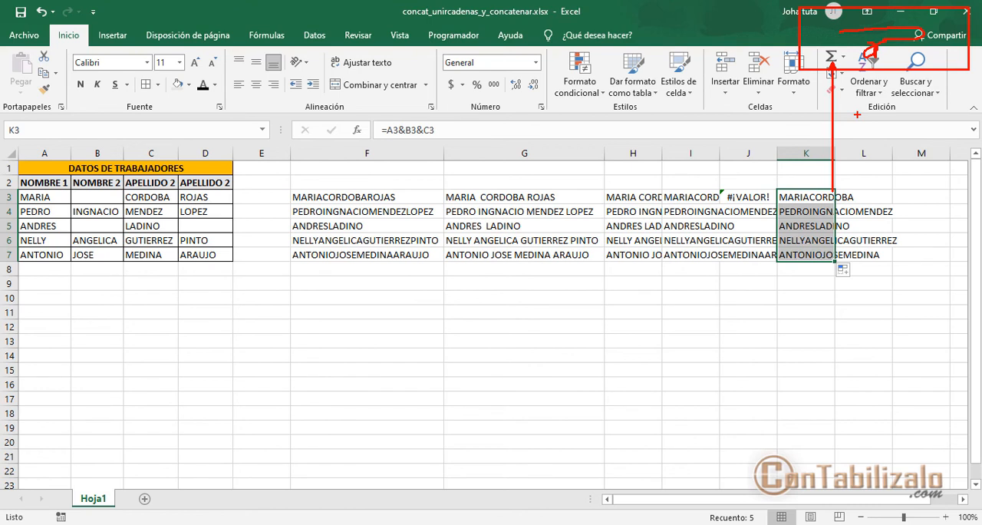
pyautogui.press('Escape')
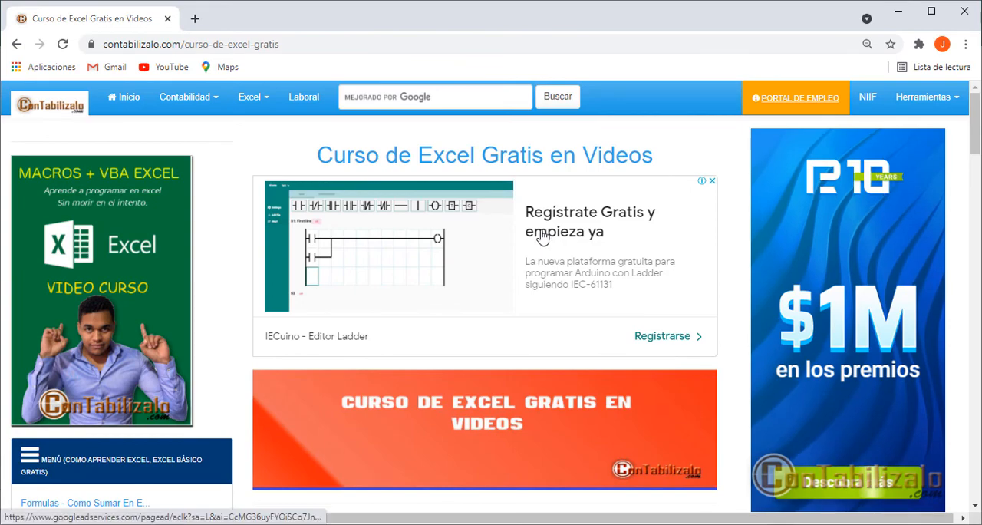
# - In the browser, look through the free Excel course's lesson list and view the download material of the "Separar Texto en Columnas De Excel" lesson
pyautogui.scroll(-10, 540, 254)
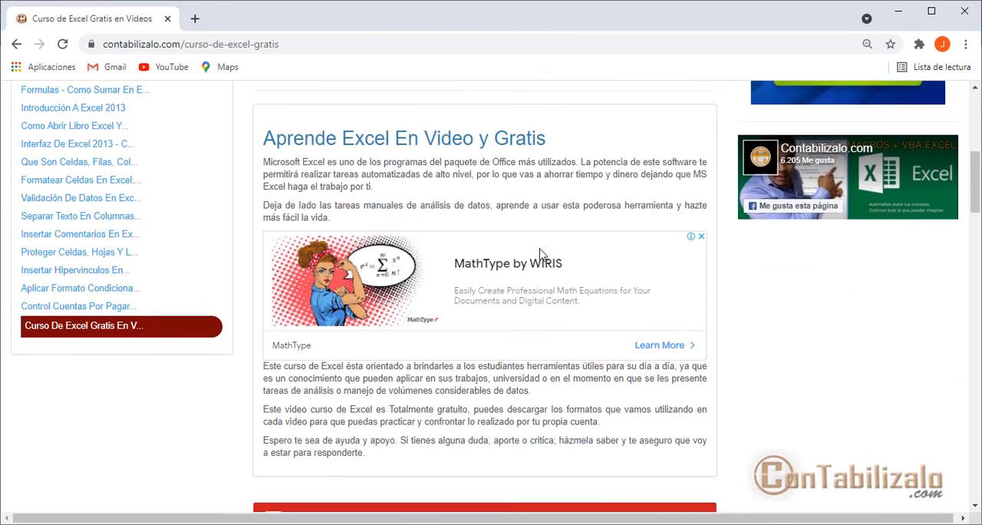
pyautogui.scroll(-5, 539, 253)
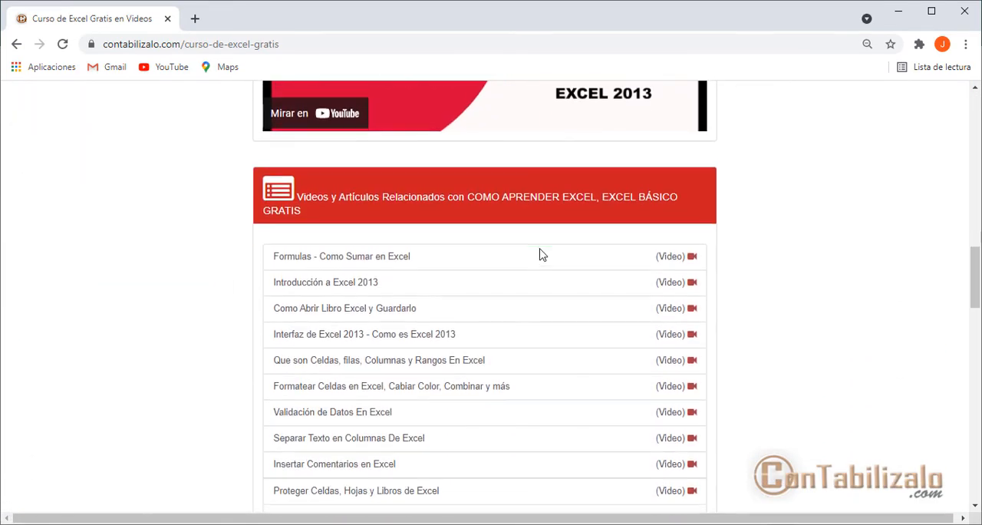
pyautogui.scroll(-2, 491, 248)
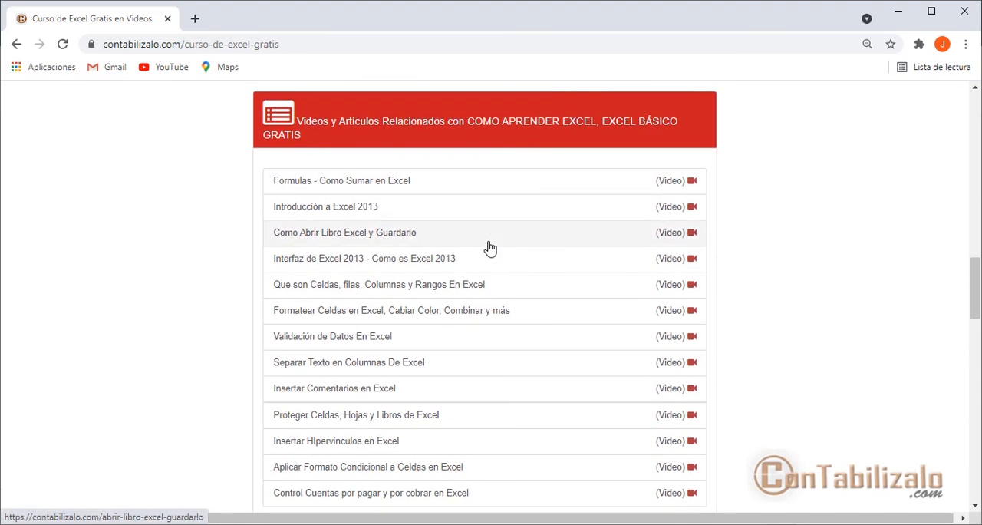
pyautogui.scroll(-1, 491, 248)
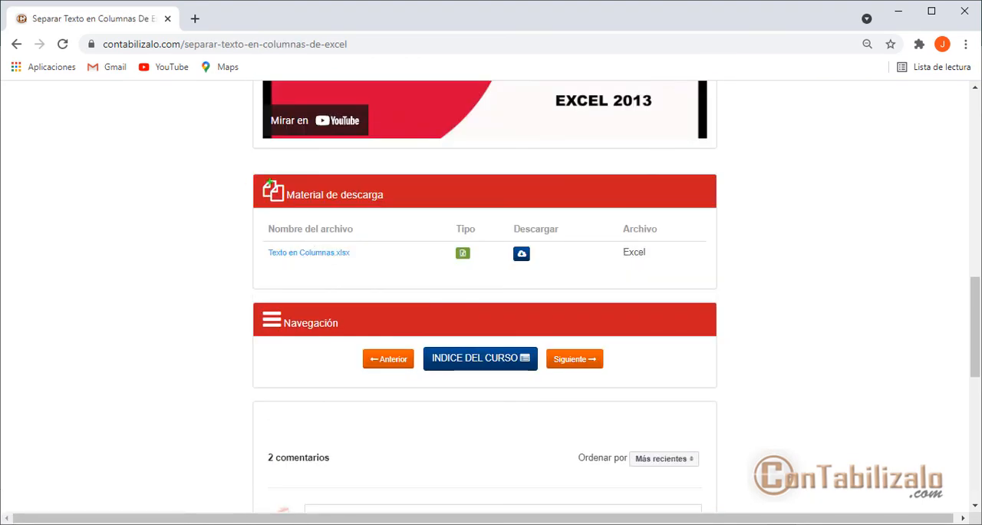
pyautogui.moveTo(263, 174)
pyautogui.mouseDown()
pyautogui.moveTo(717, 278)
pyautogui.moveTo(709, 293)
pyautogui.mouseUp()
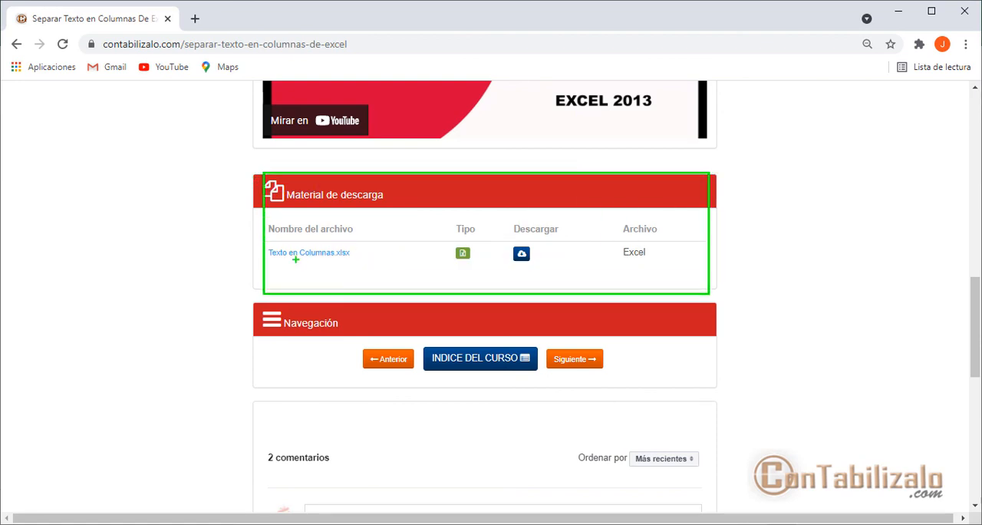
pyautogui.moveTo(276, 266); pyautogui.dragTo(382, 265)
pyautogui.moveTo(323, 329); pyautogui.dragTo(319, 270)
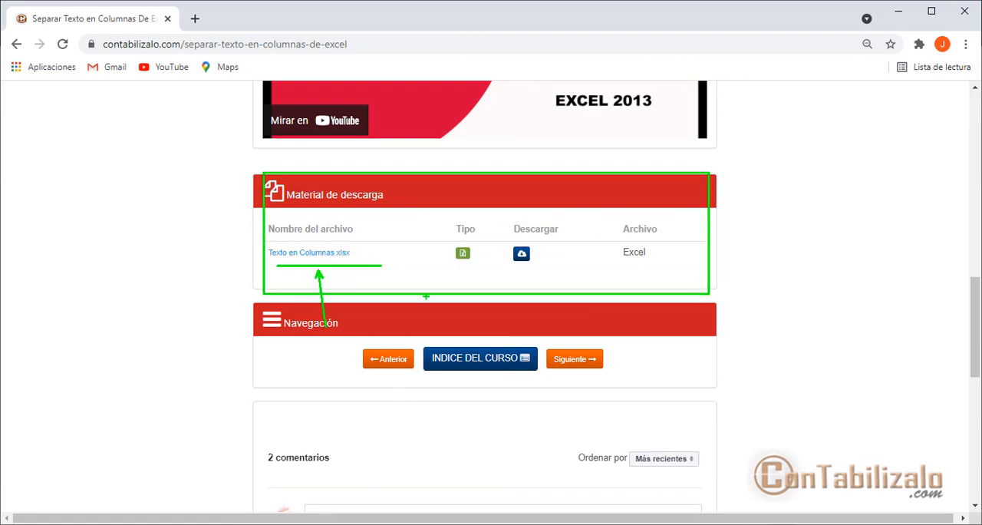
pyautogui.moveTo(504, 238); pyautogui.dragTo(605, 311)
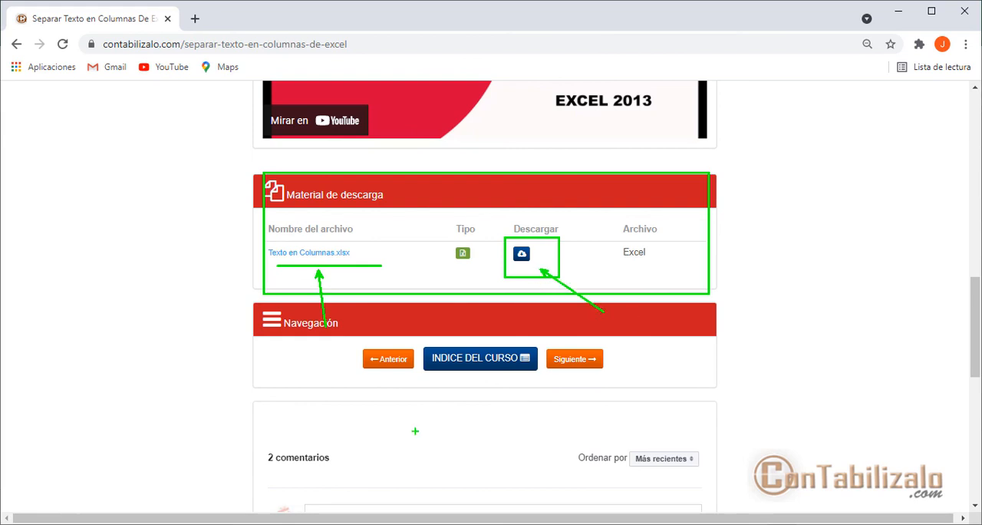
pyautogui.moveTo(413, 455); pyautogui.dragTo(462, 325)
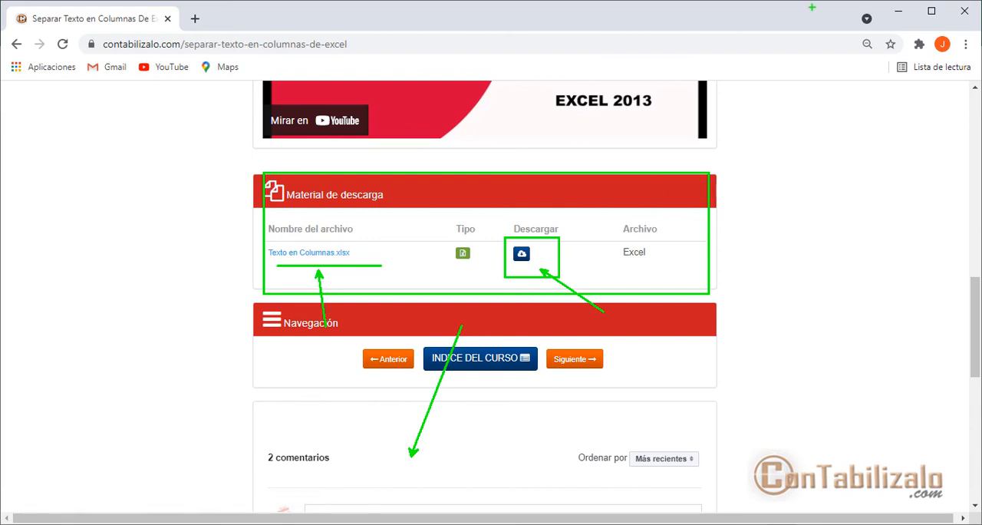
pyautogui.moveTo(790, 1)
pyautogui.mouseDown()
pyautogui.moveTo(860, 51)
pyautogui.moveTo(958, 89)
pyautogui.mouseUp()
pyautogui.moveTo(875, 32)
pyautogui.mouseDown()
pyautogui.moveTo(825, 45)
pyautogui.moveTo(876, 79)
pyautogui.moveTo(879, 43)
pyautogui.mouseUp()
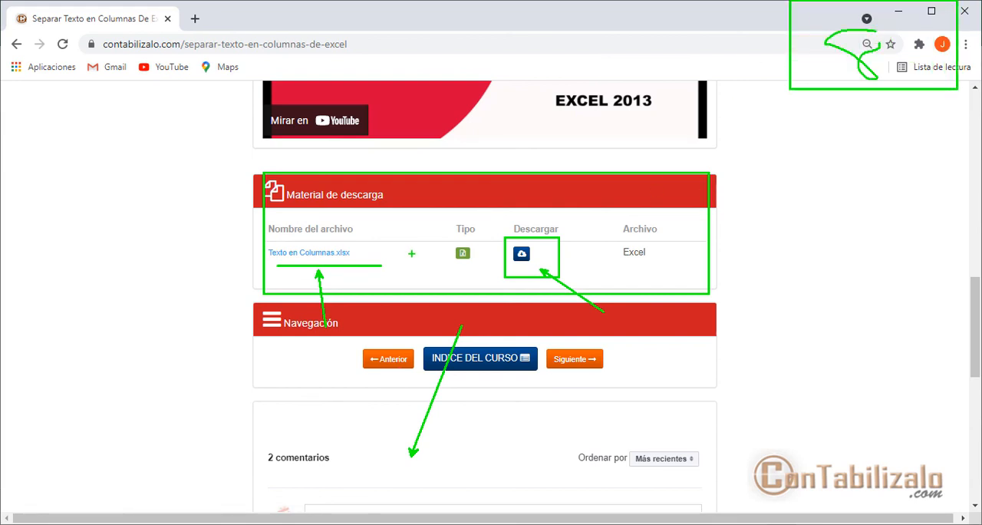